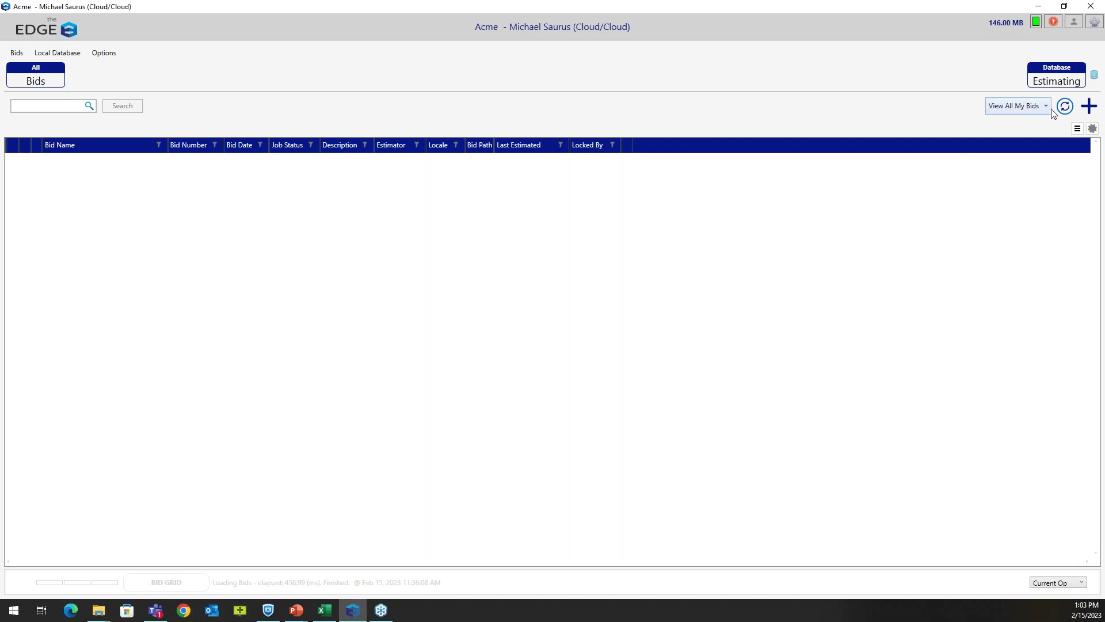
- Create a new bid named "Webinar 2/15/23" and start adding drawing images to it
left_click(1088, 106)
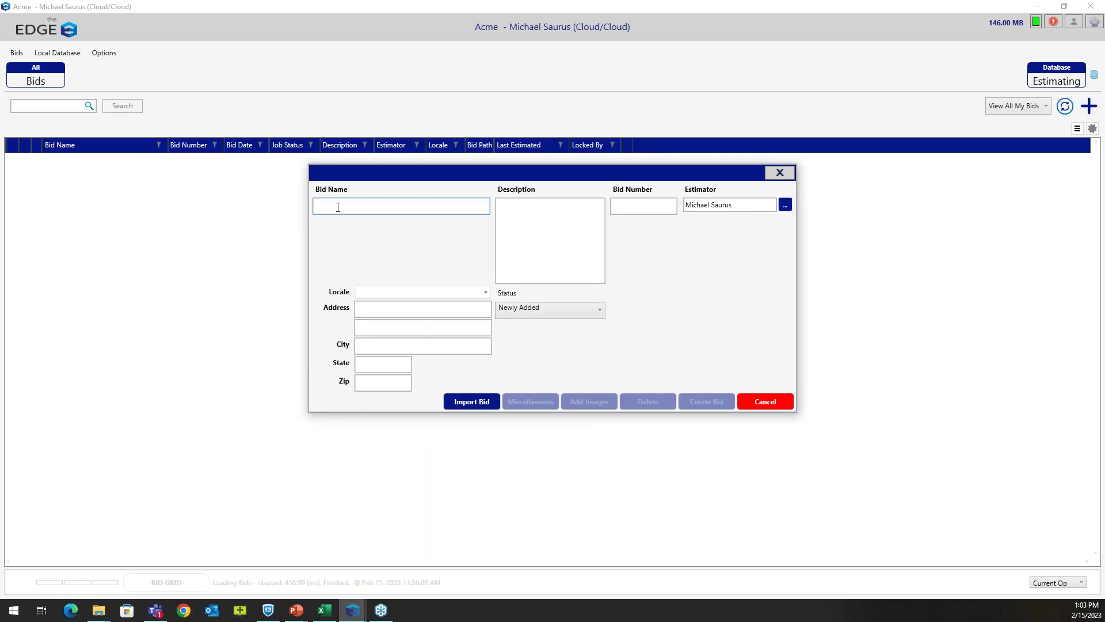
type("Webinar 2/15/23")
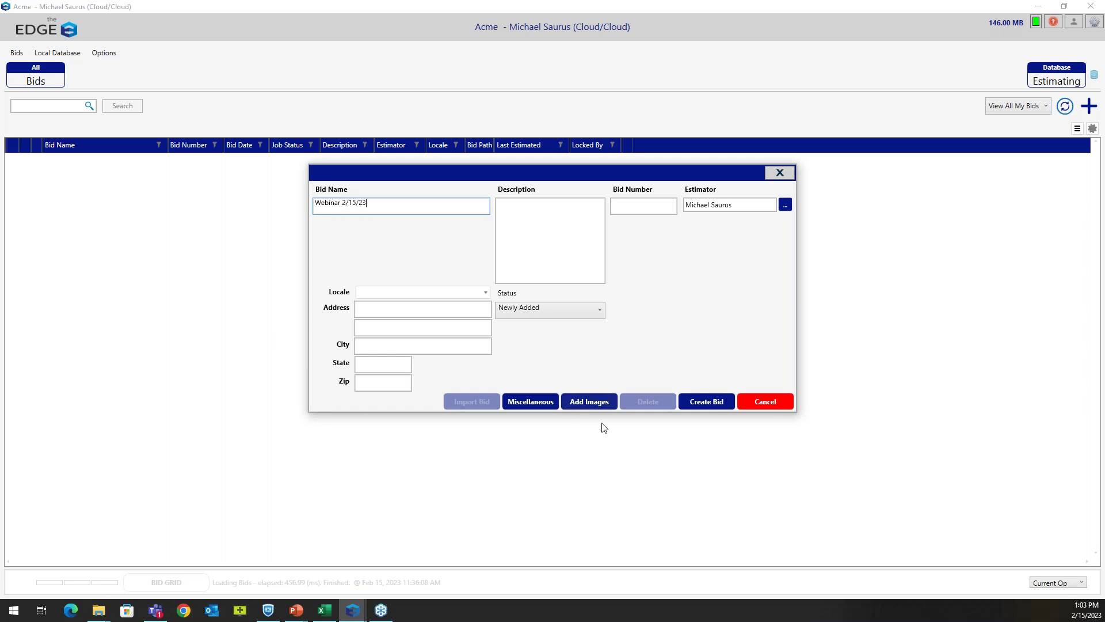
left_click(585, 403)
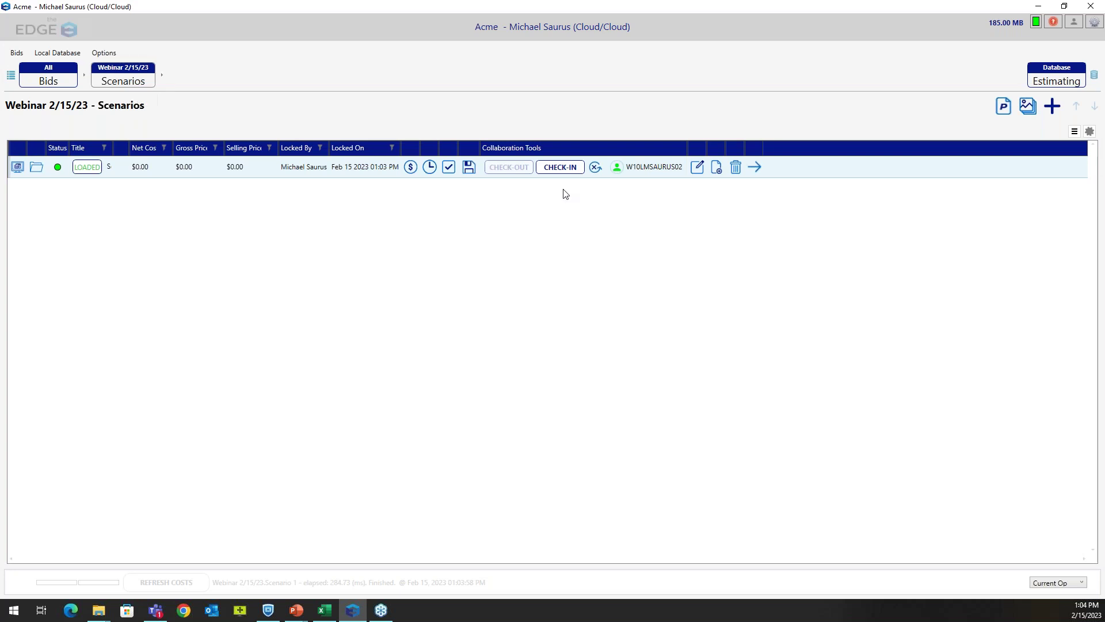
- Open the conditions list of the Roof Drawing _1 page in Scenario 1, Section 1
left_click(756, 172)
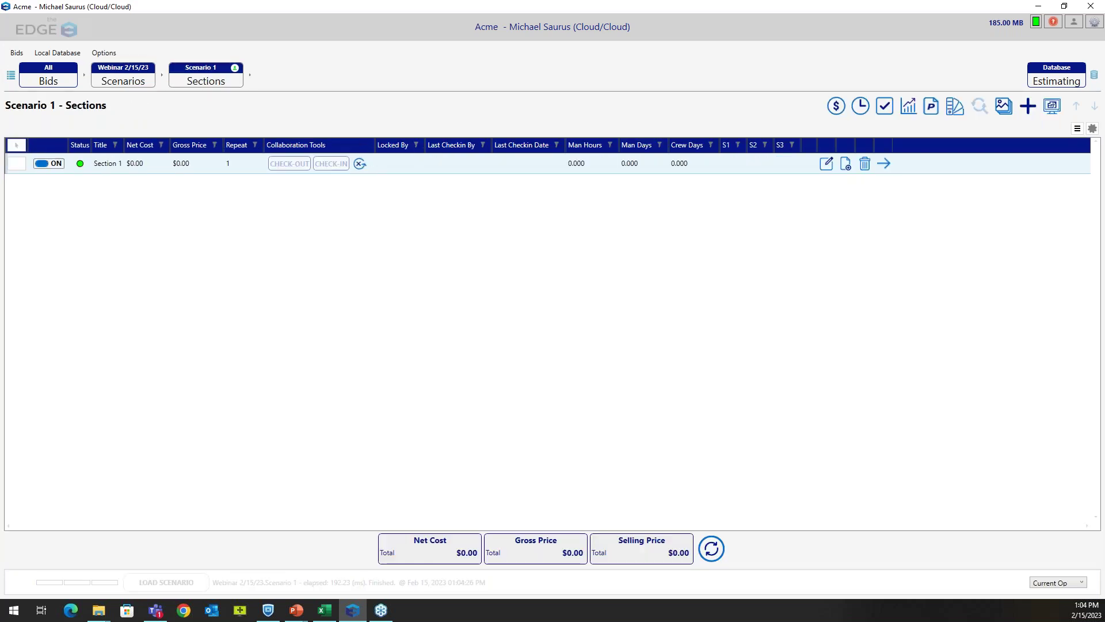
left_click(880, 171)
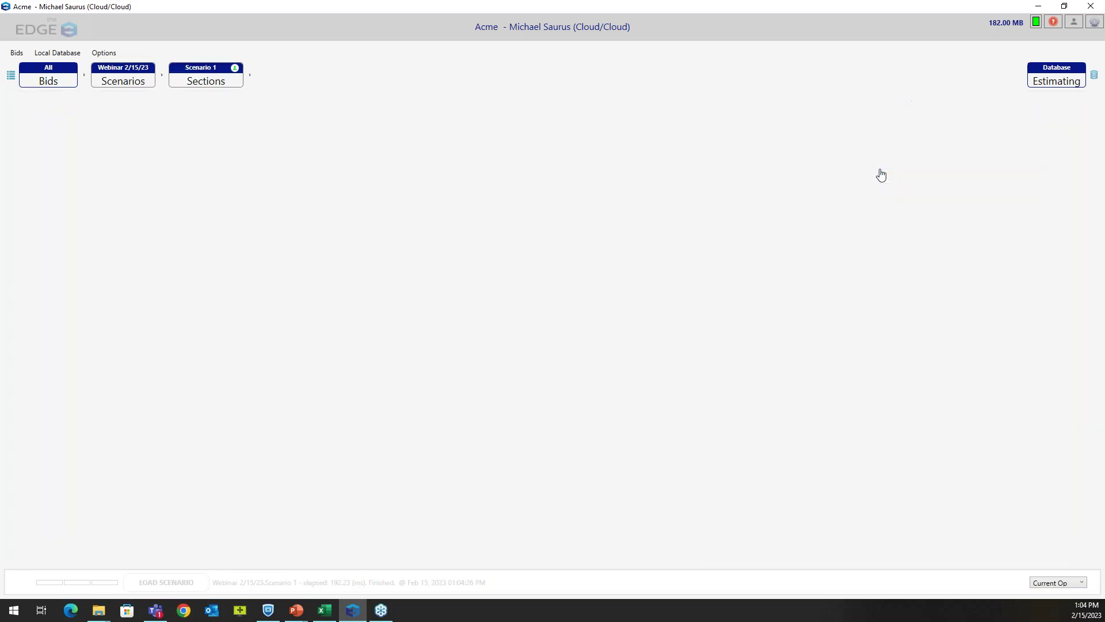
left_click(844, 182)
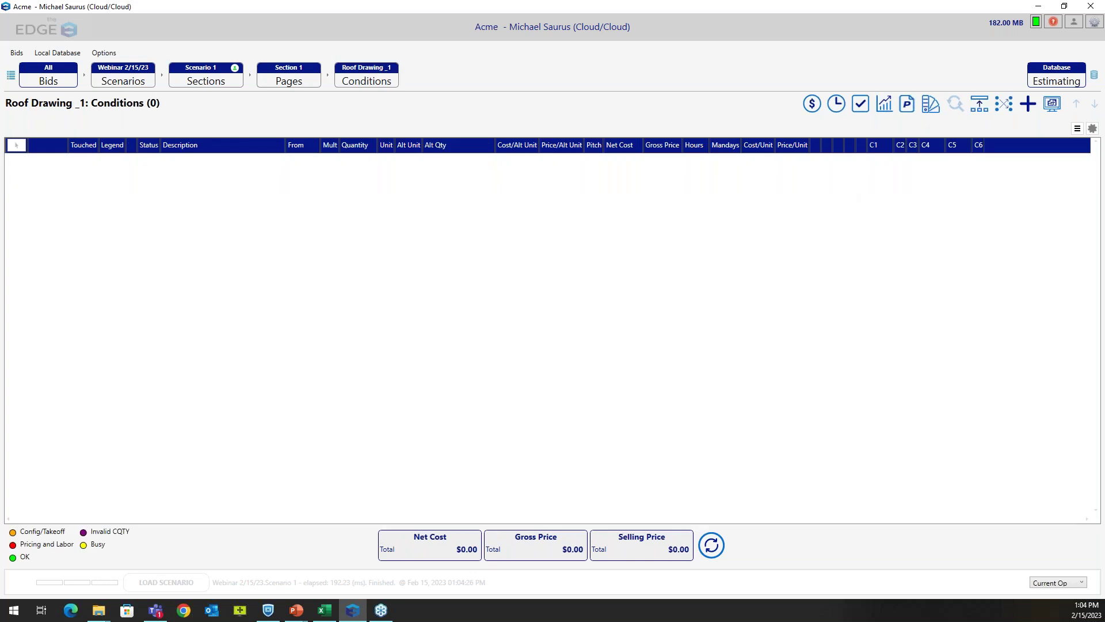
- Add all conditions from the "60 ML SINGLE PLY MA TPO" roofing group to the Roof Drawing _1 page
left_click(1025, 111)
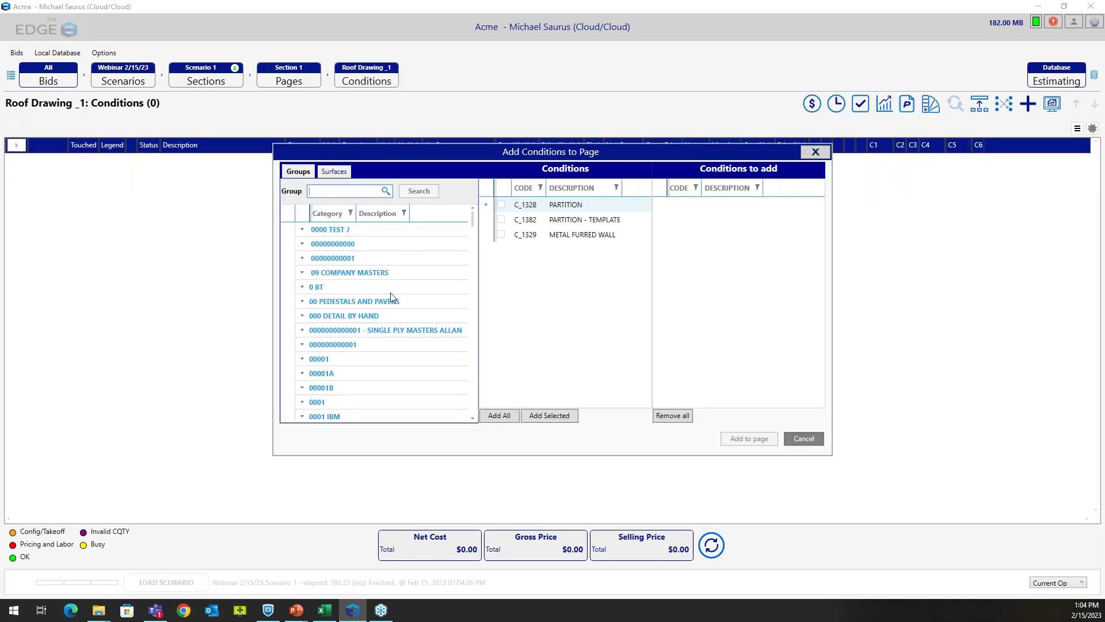
scroll(329, 304, "down", 2)
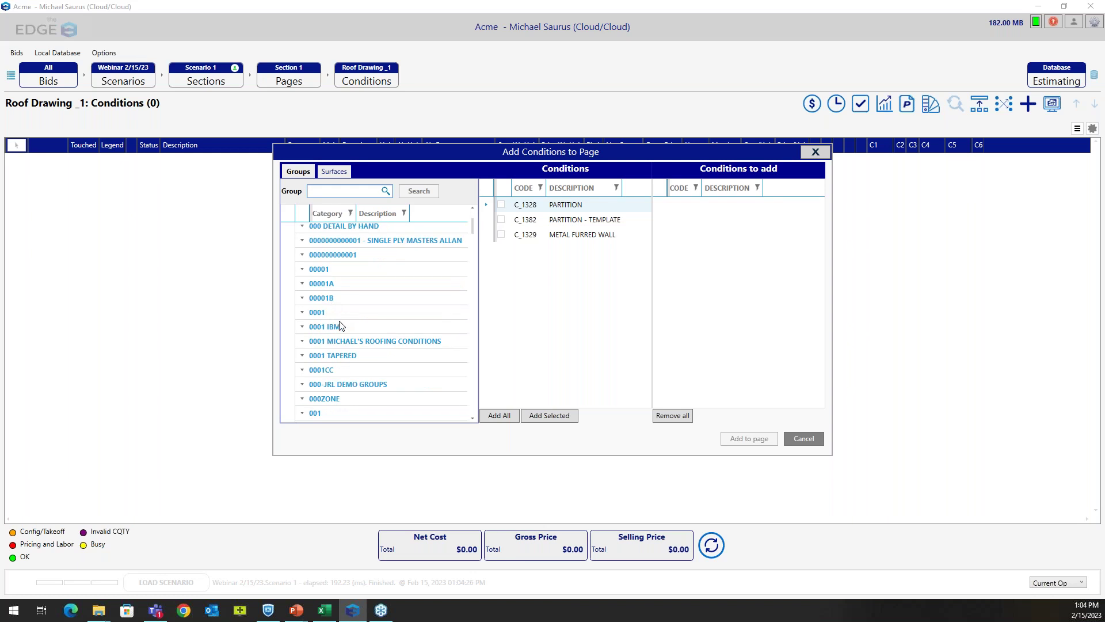
left_click(352, 342)
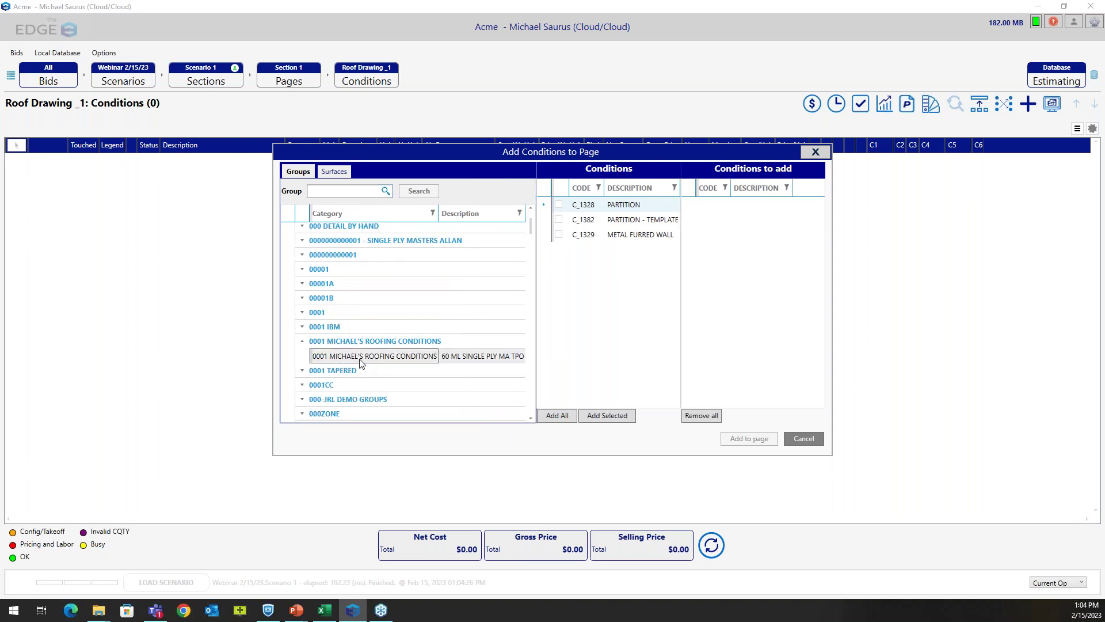
left_click(464, 358)
left_click(551, 416)
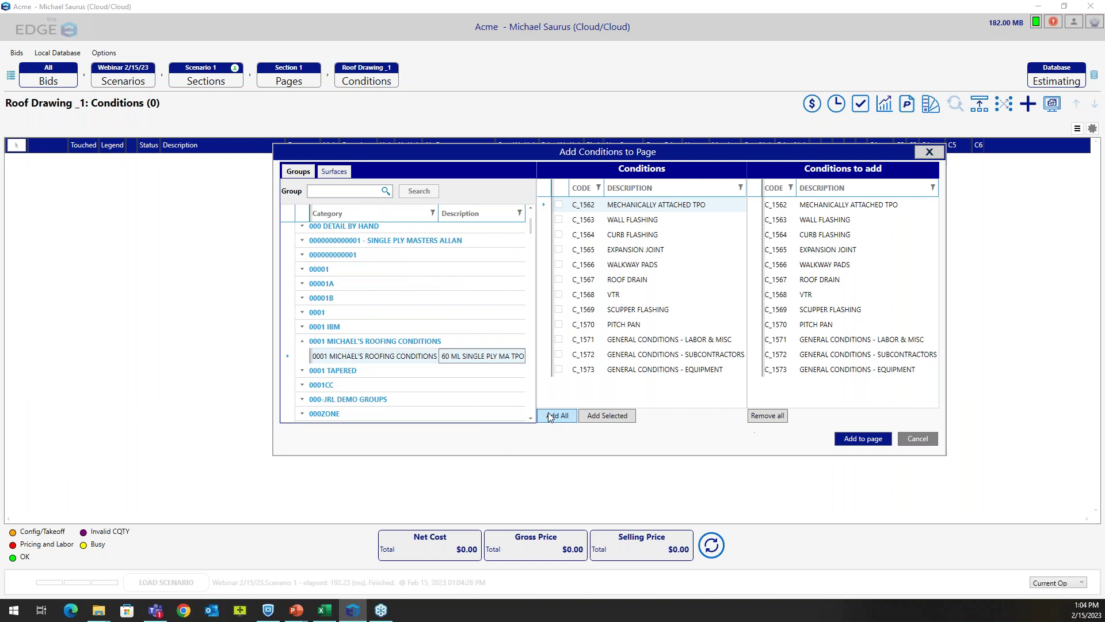
left_click(857, 440)
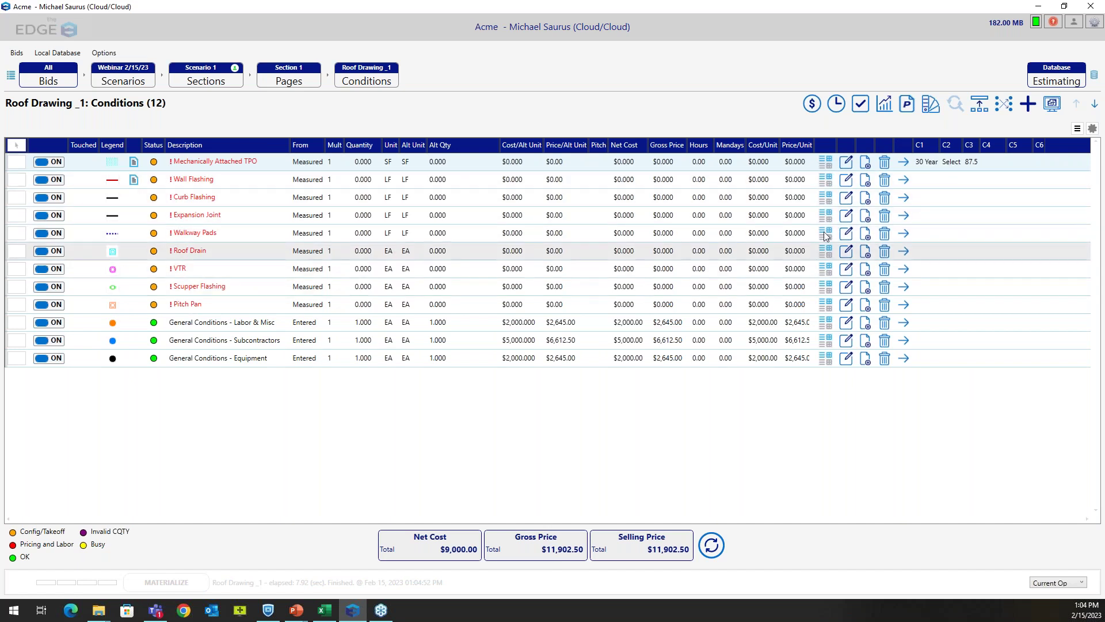
- Open the roof drawing for takeoff and set its scale to 1/4"
left_click(1053, 105)
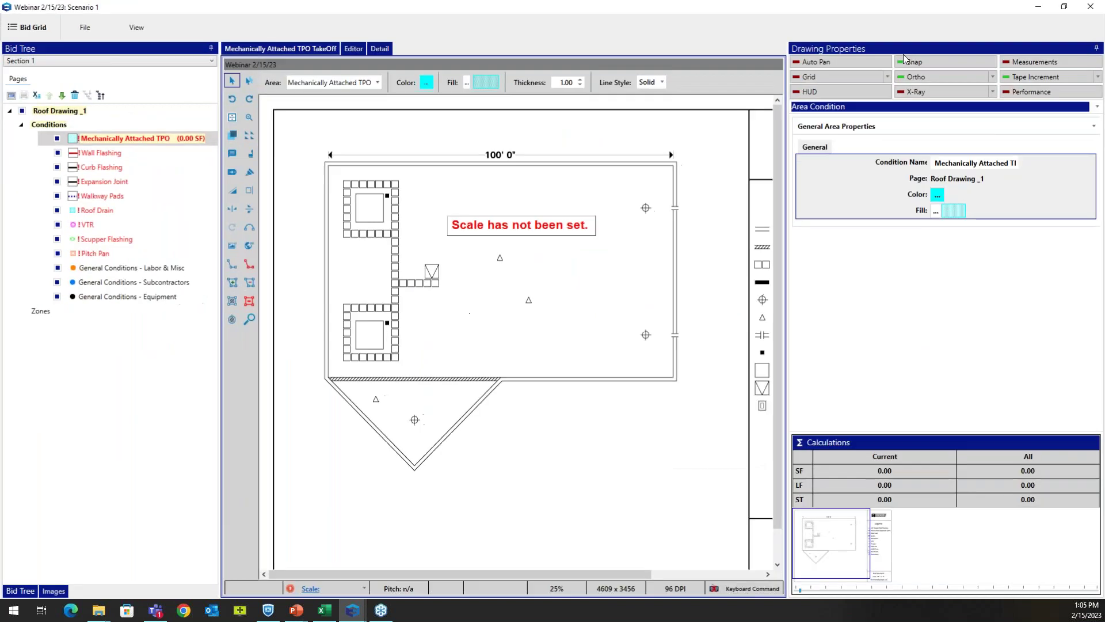
left_click(907, 57)
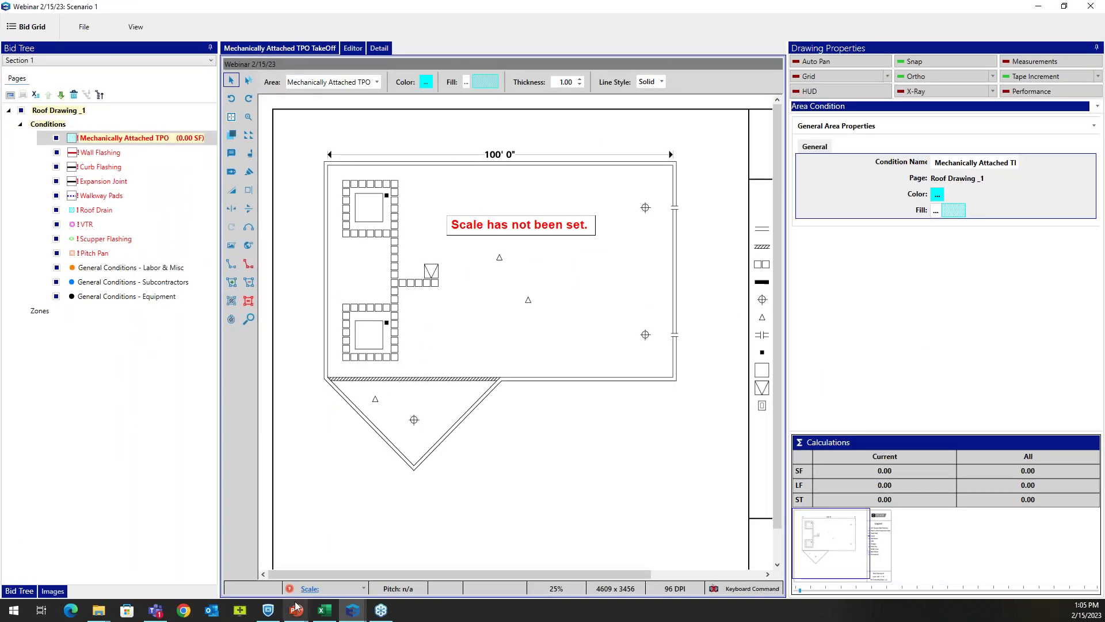
left_click(310, 588)
left_click(580, 290)
left_click(541, 309)
left_click(588, 314)
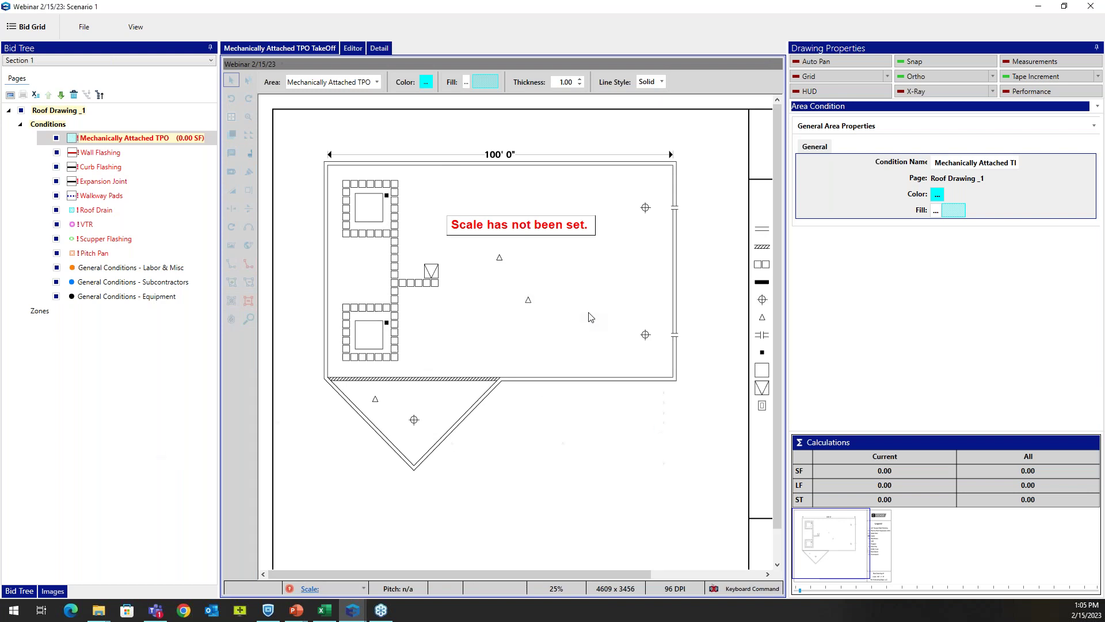
- Trace the Mechanically Attached TPO area around the whole roof outline, including the triangular section, about 6,911 SF
left_click(139, 143)
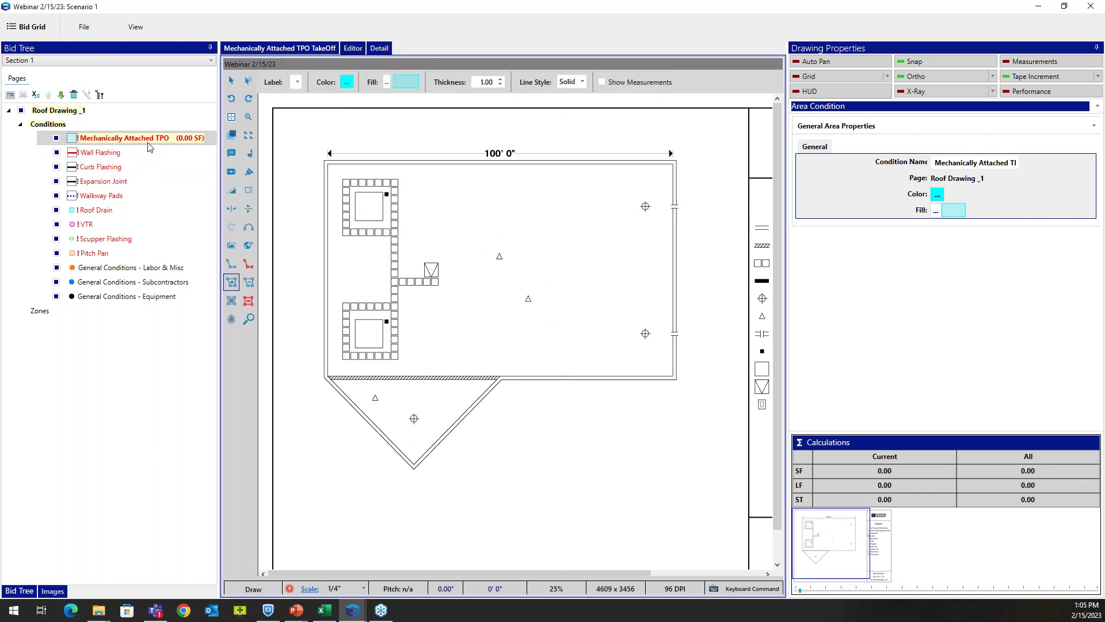
left_click(327, 166)
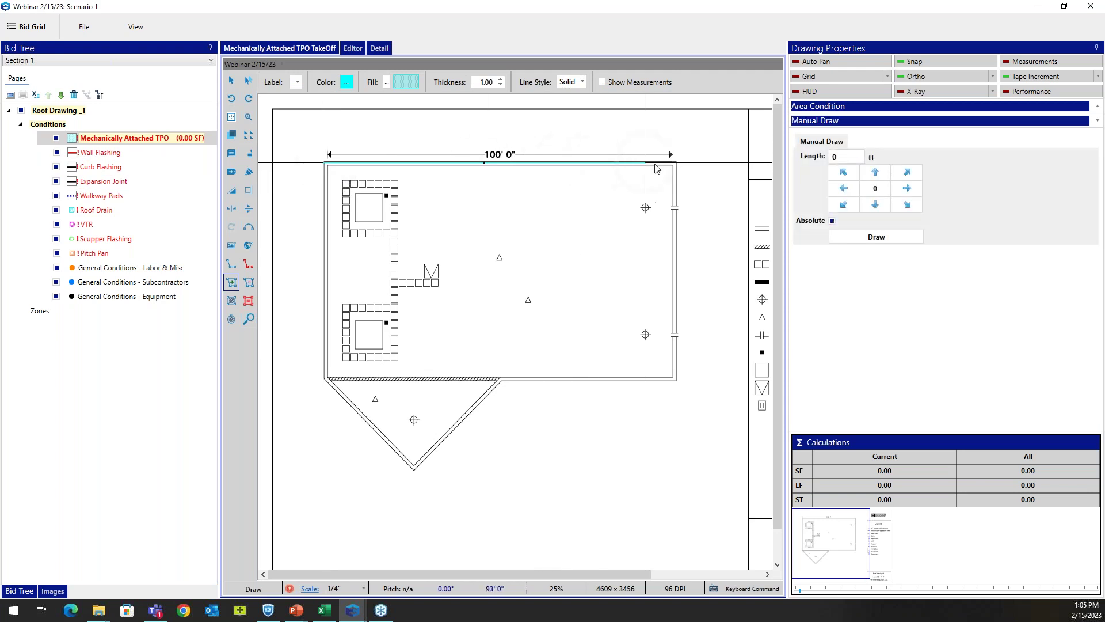
left_click(675, 163)
left_click(675, 382)
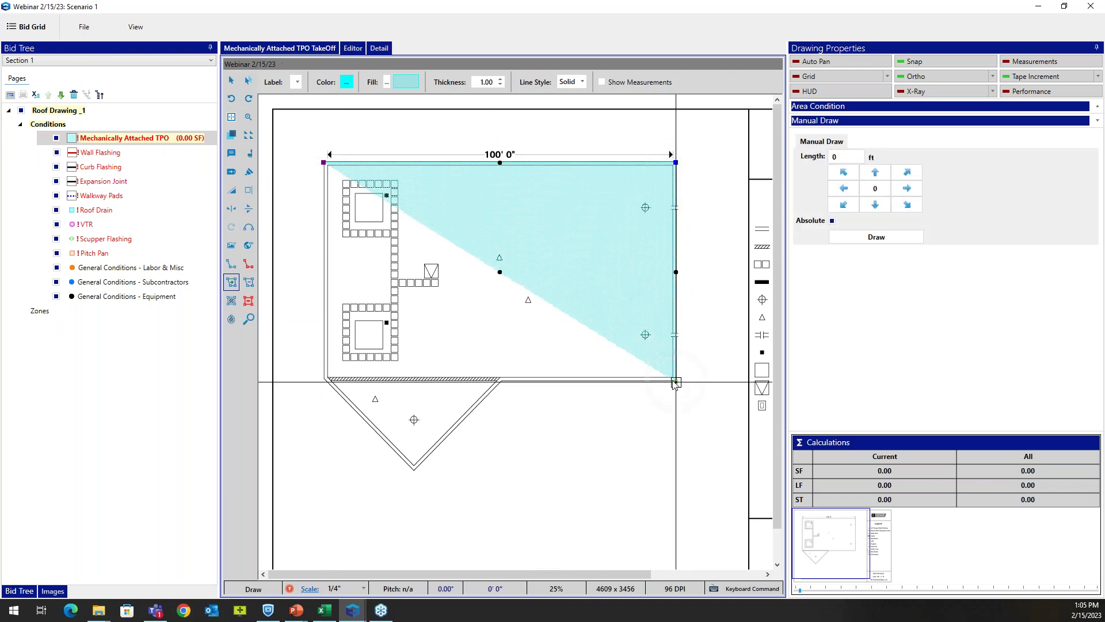
left_click(500, 382)
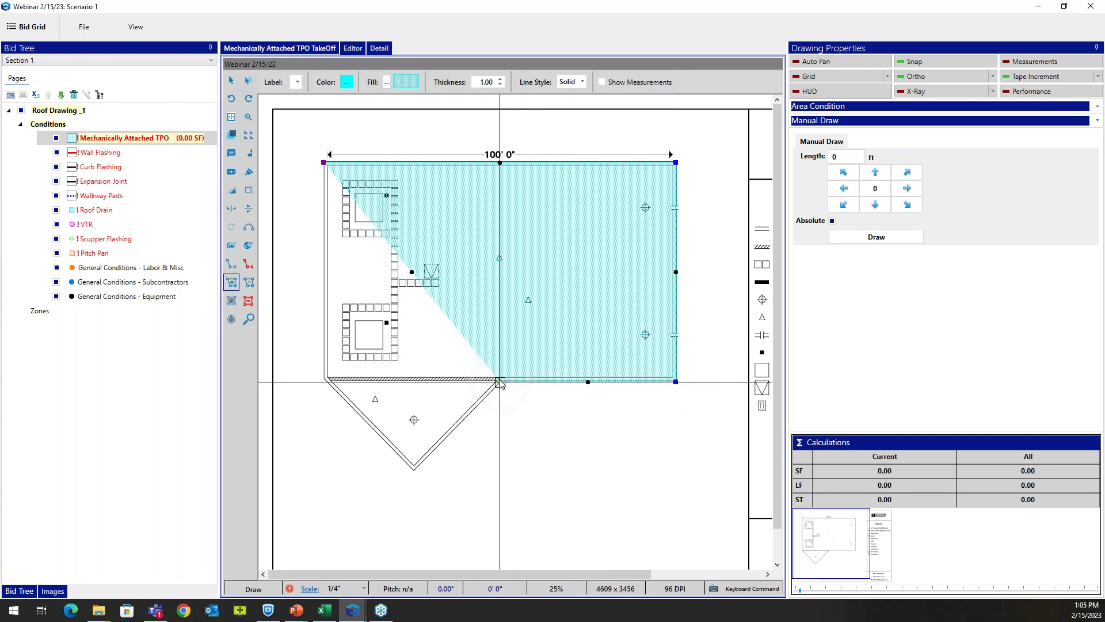
left_click(414, 469)
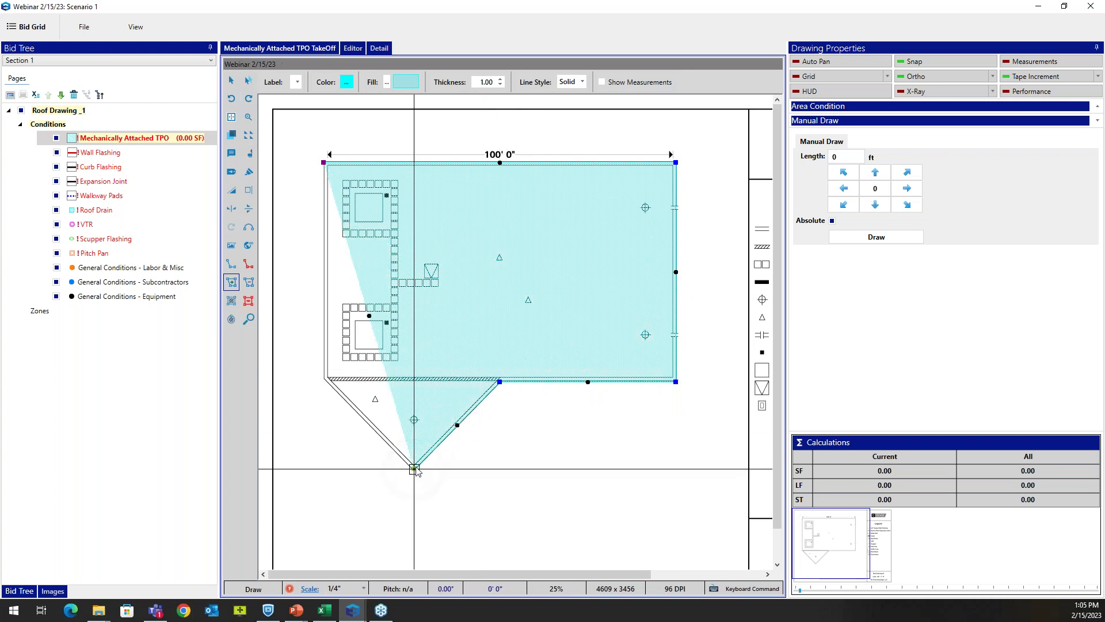
left_click(328, 379)
right_click(328, 382)
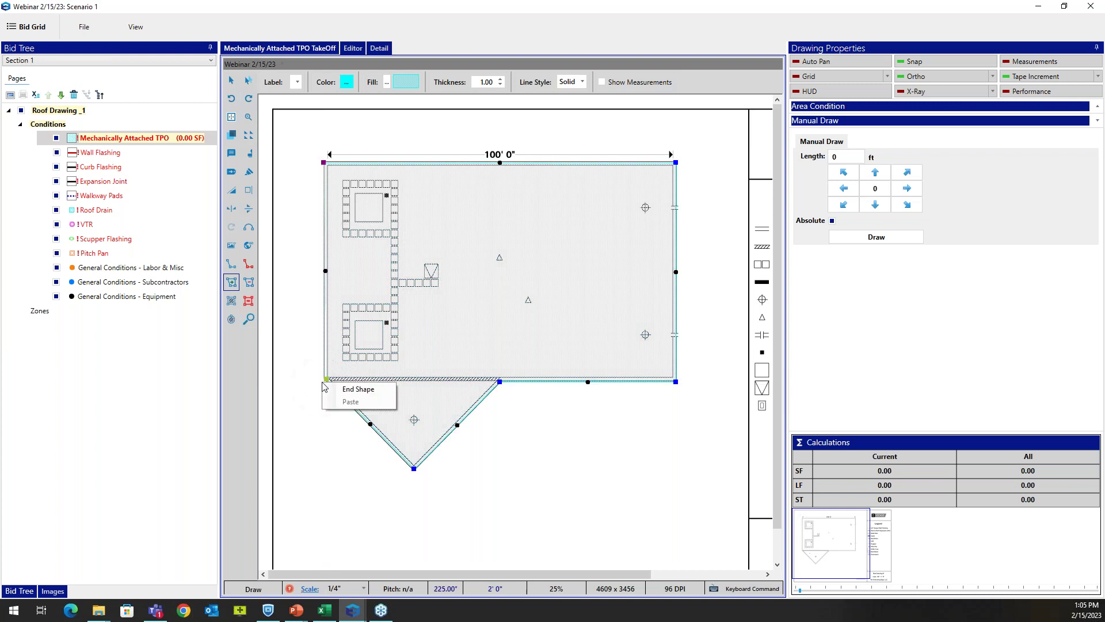
left_click(357, 389)
- Draw the Wall Flashing line around the full outer perimeter of the roof, including the two angled edges, and end the shape
left_click(92, 152)
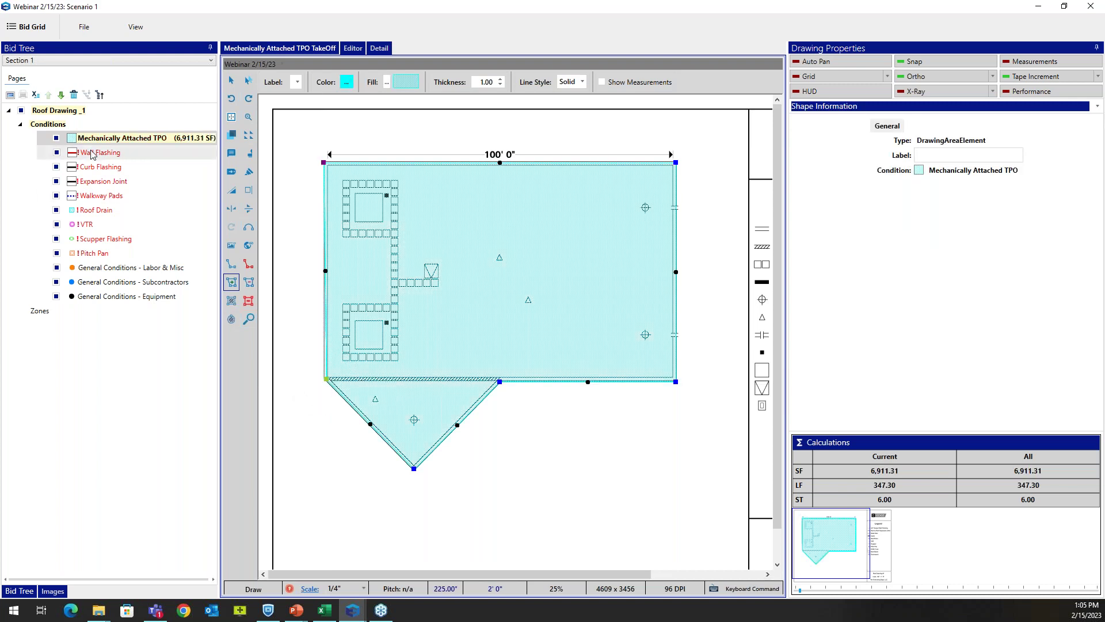
left_click(324, 161)
left_click(675, 161)
left_click(676, 375)
left_click(499, 374)
left_click(414, 460)
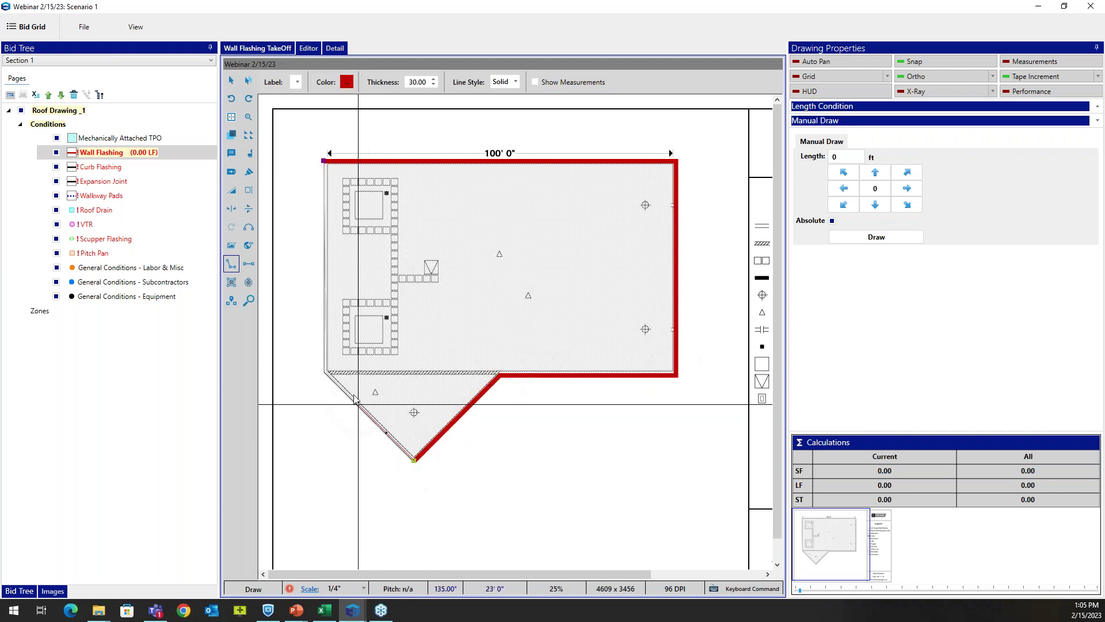
left_click(326, 374)
left_click(325, 161)
right_click(326, 161)
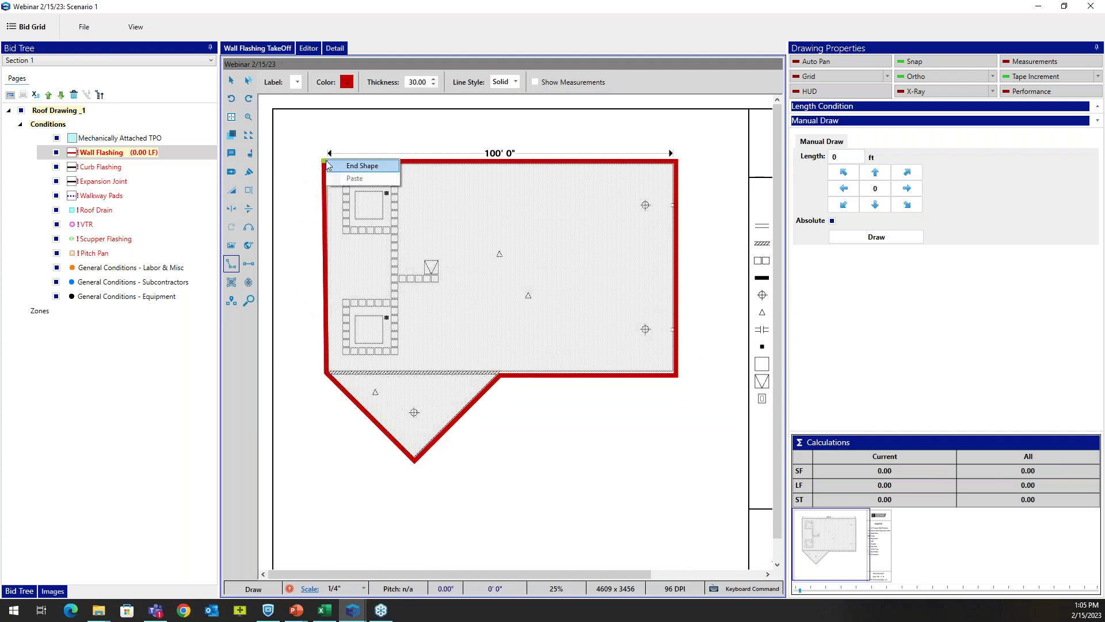
left_click(361, 166)
- Draw Curb Flashing around the upper square curb, about 32 LF, removing misplaced points before closing the shape
left_click(81, 170)
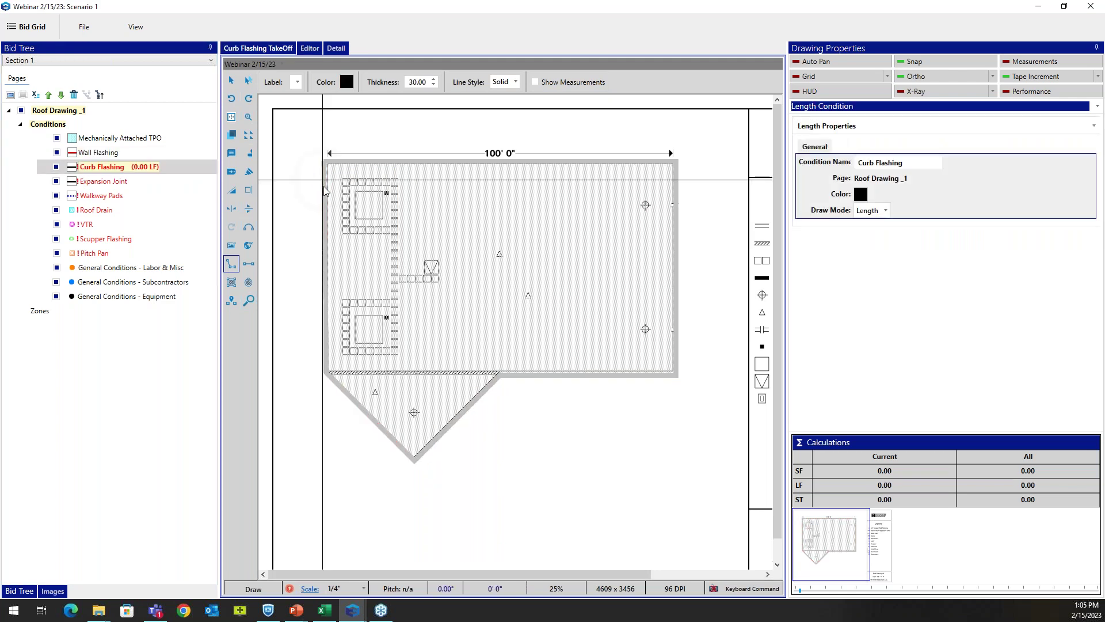
left_click(353, 191)
left_click(382, 192)
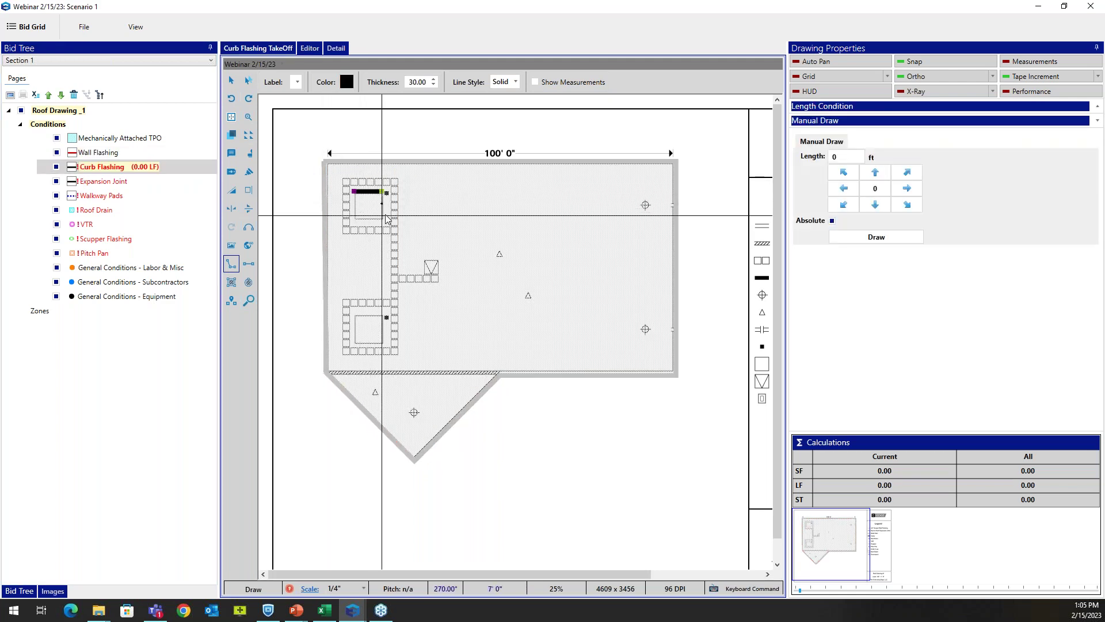
left_click(382, 218)
left_click(355, 218)
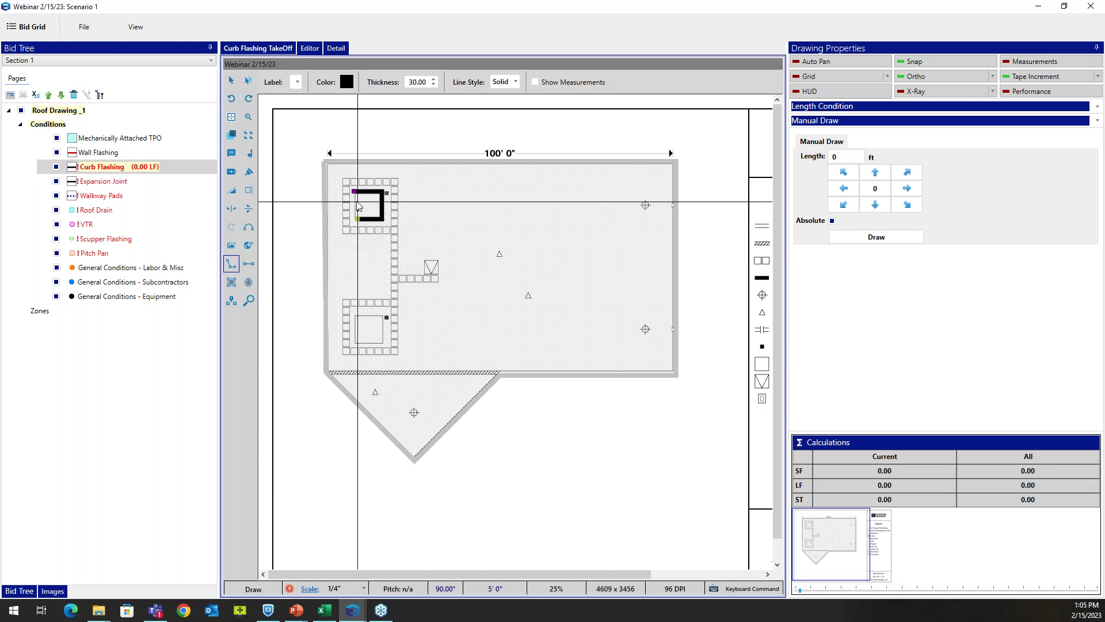
left_click(354, 191)
key("BackSpace")
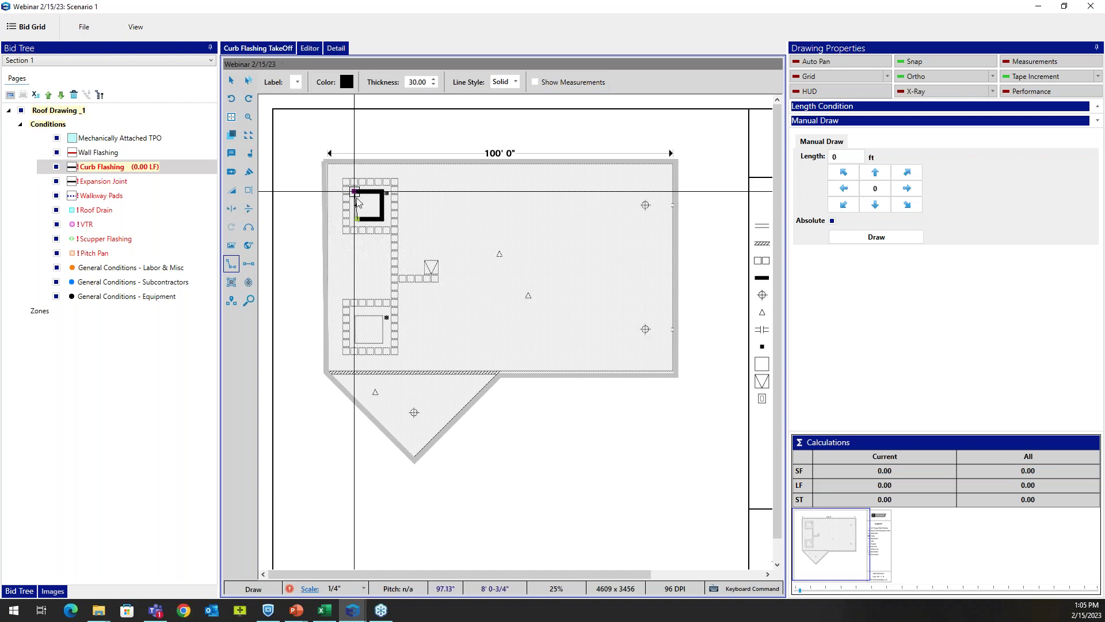
key("BackSpace")
key("BackSpace")
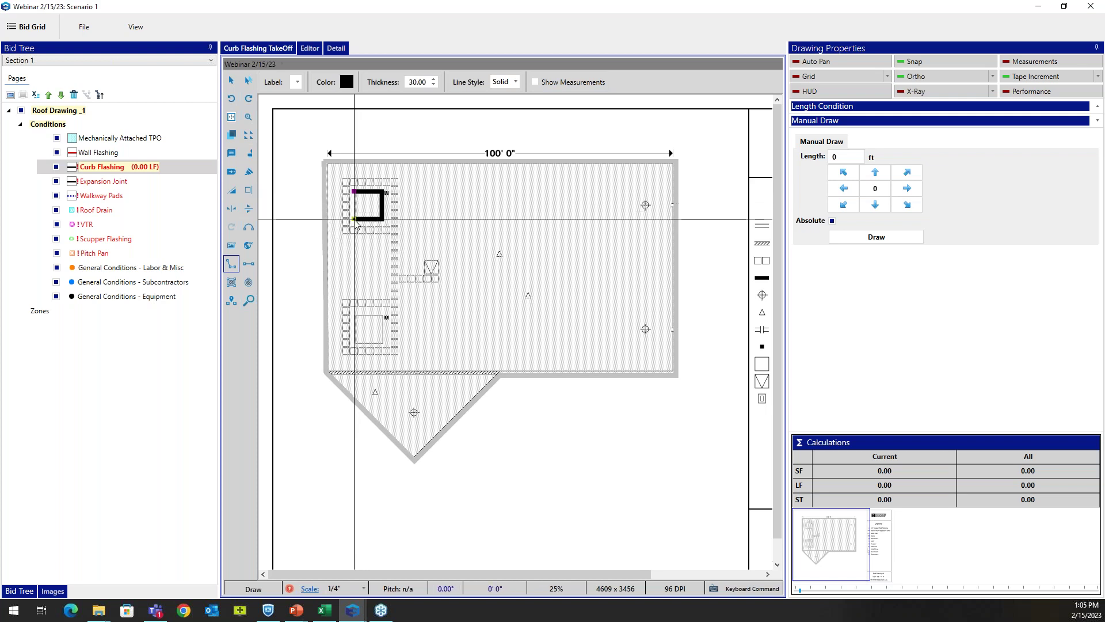
right_click(355, 196)
left_click(361, 200)
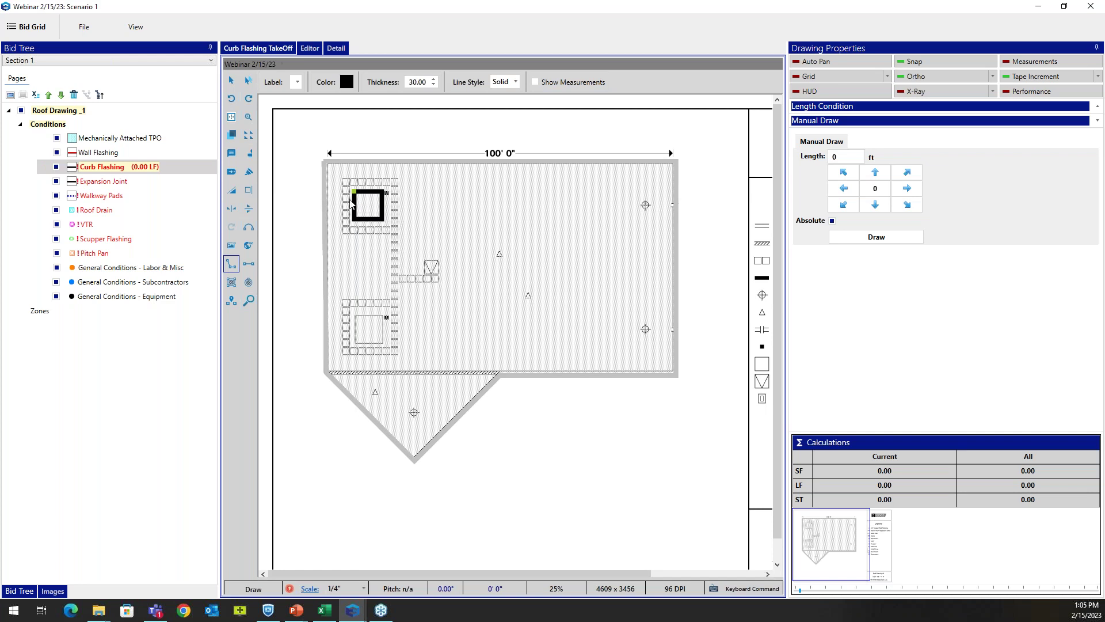
- Draw Curb Flashing around the lower square curb and end the shape
left_click(354, 318)
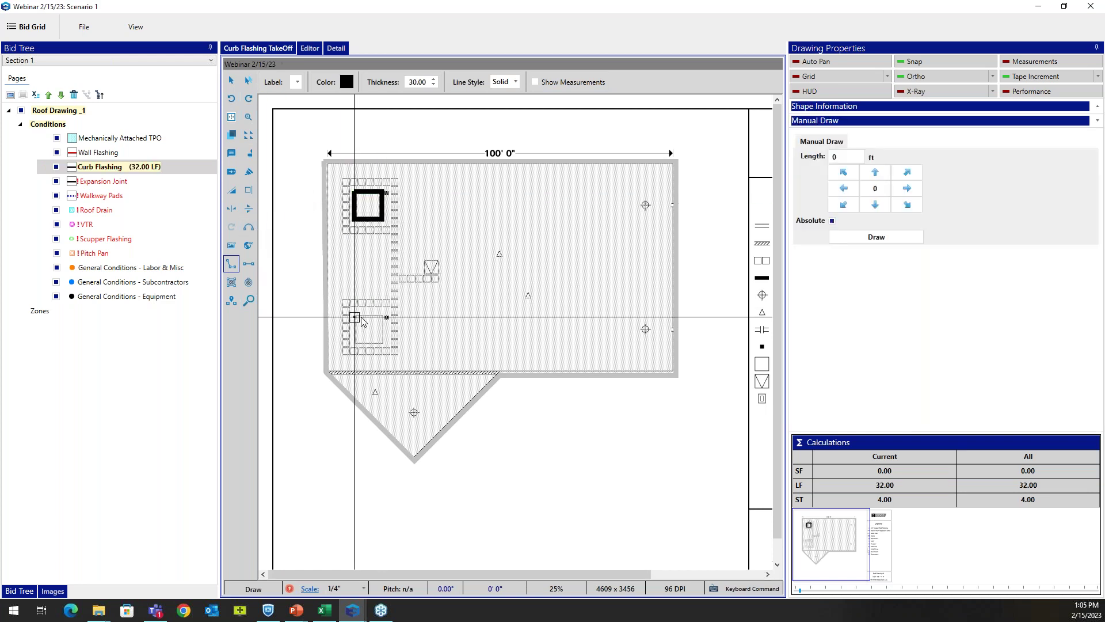
left_click(382, 317)
left_click(382, 341)
left_click(355, 343)
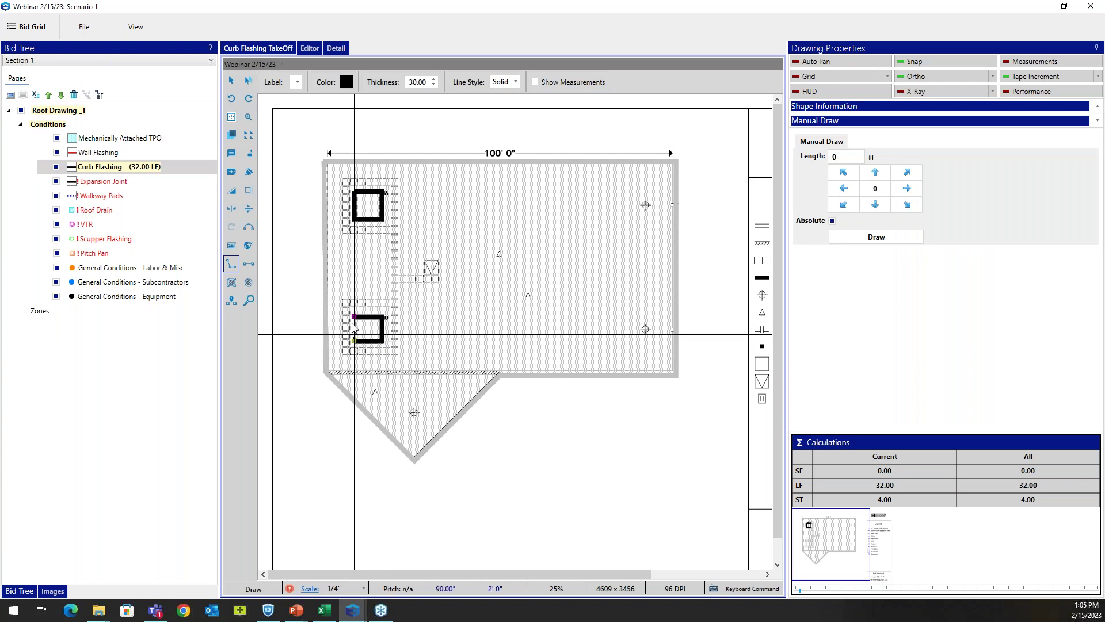
left_click(355, 318)
right_click(355, 321)
left_click(390, 325)
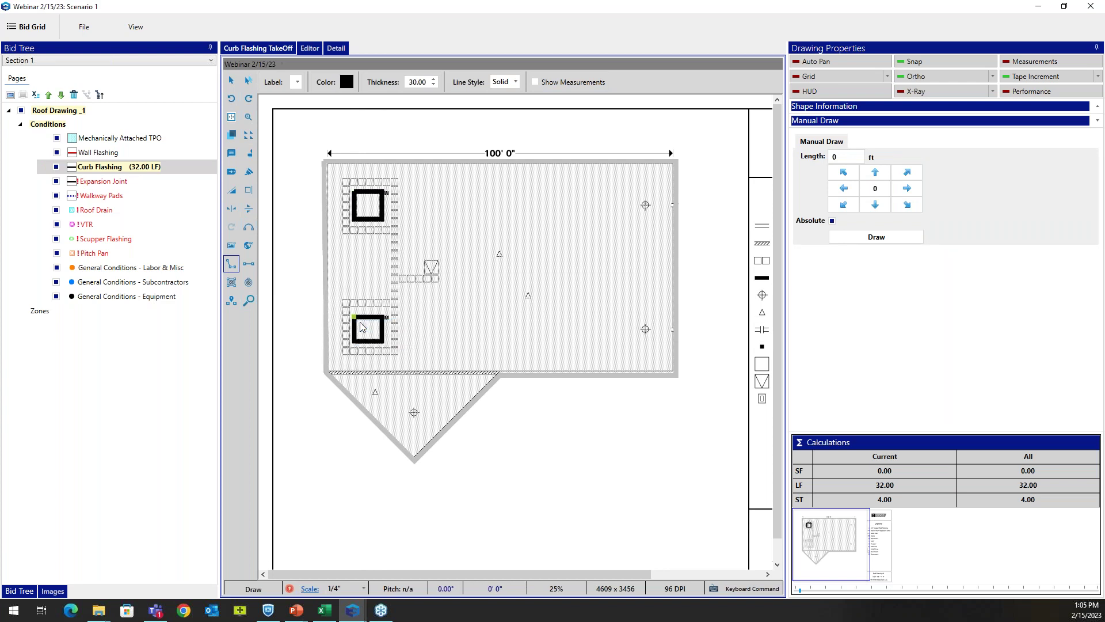
- Draw the Expansion Joint along the hatched line between the main roof and the triangular section, about 50 LF
left_click(110, 185)
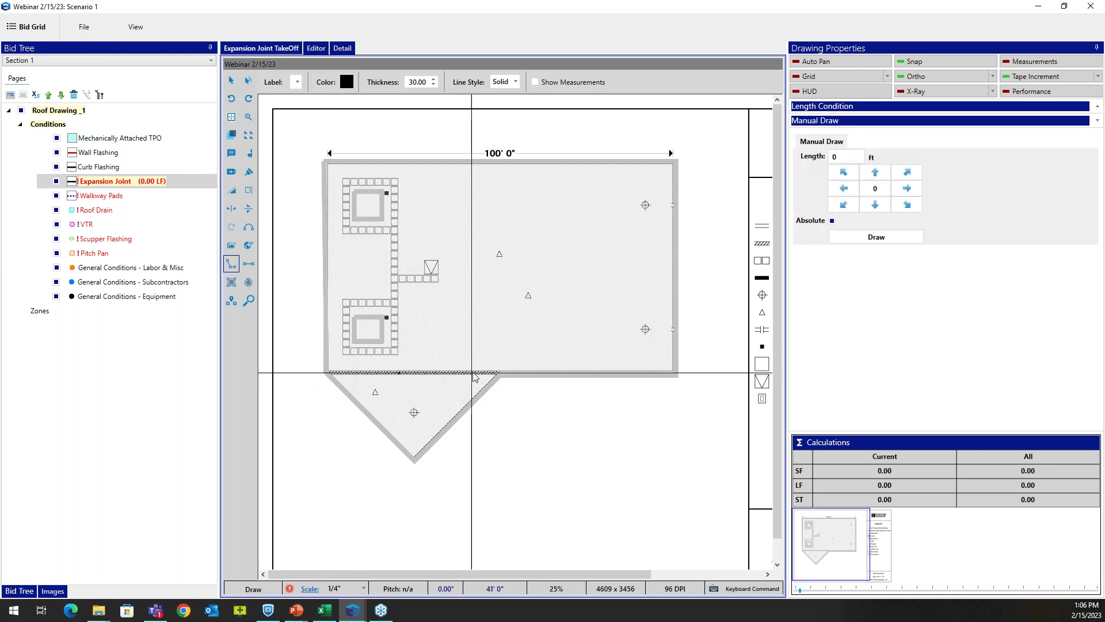
double_click(498, 374)
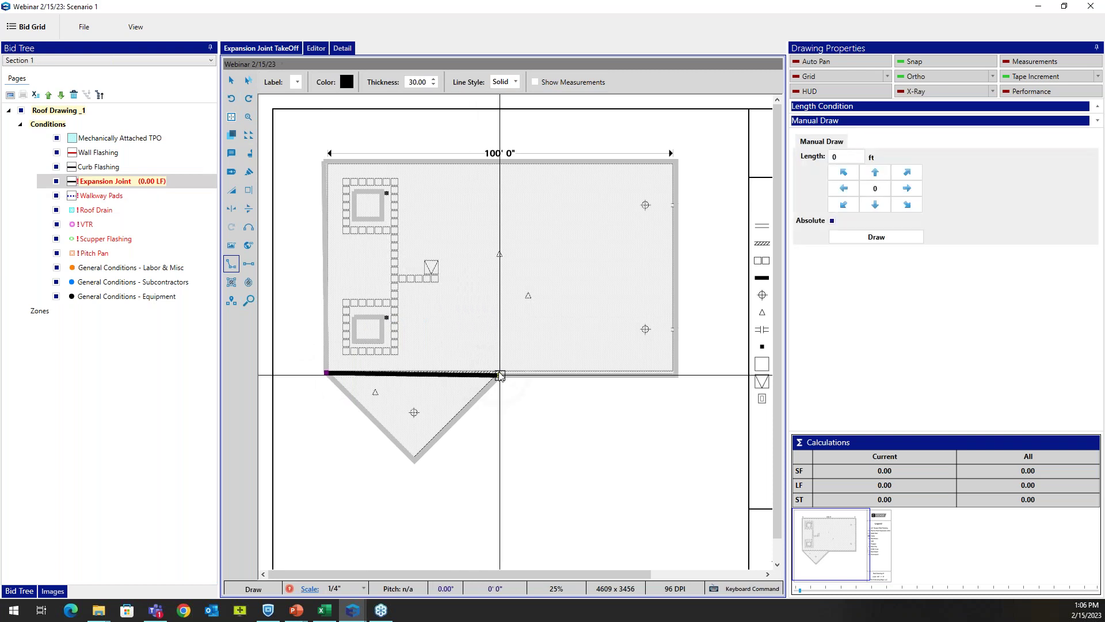
- Take off the short Walkway Pads run between the roof hatch and the long vertical walkway, about 10 LF, and end the shape
left_click(104, 196)
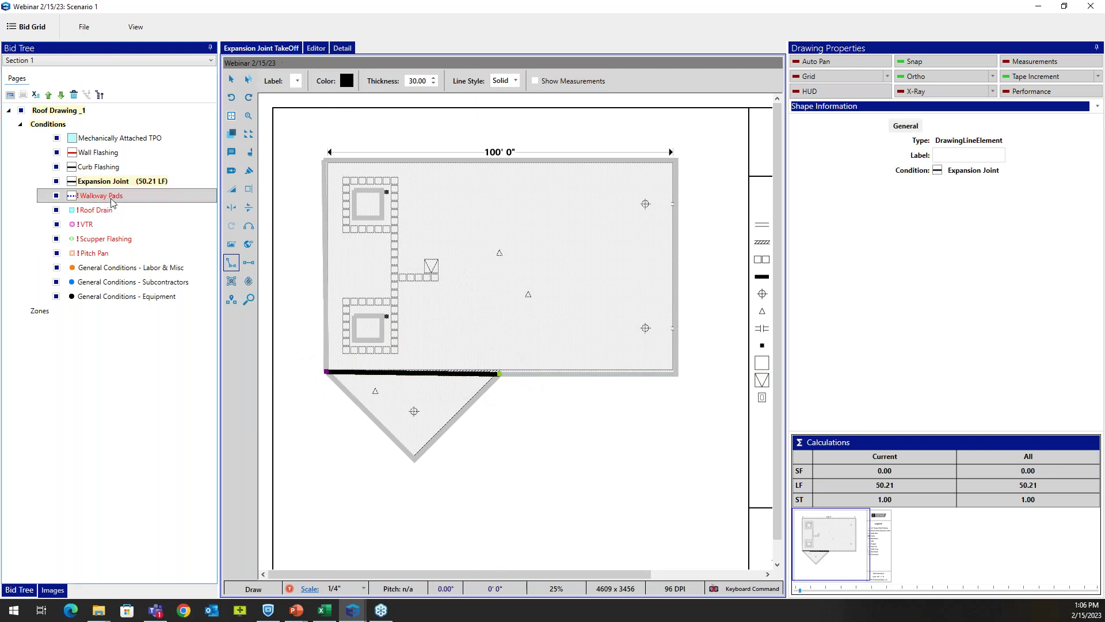
right_click(401, 281)
left_click(429, 288)
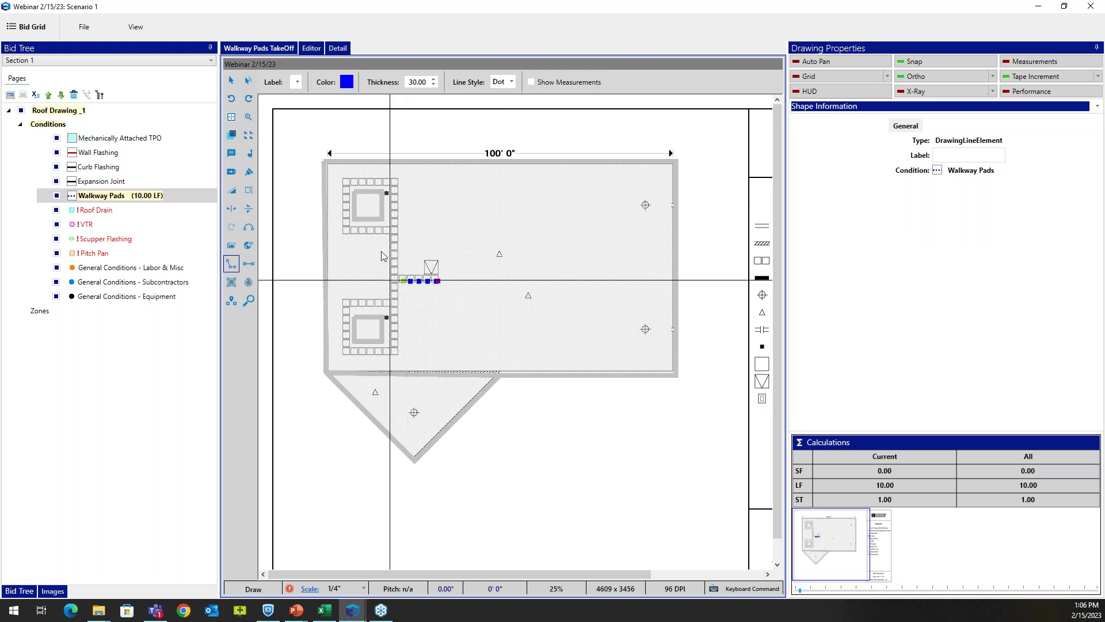
- Draw the Walkway Pads line around the upper curb, along the connecting walkway, and around the lower curb, and end the shape
left_click(347, 230)
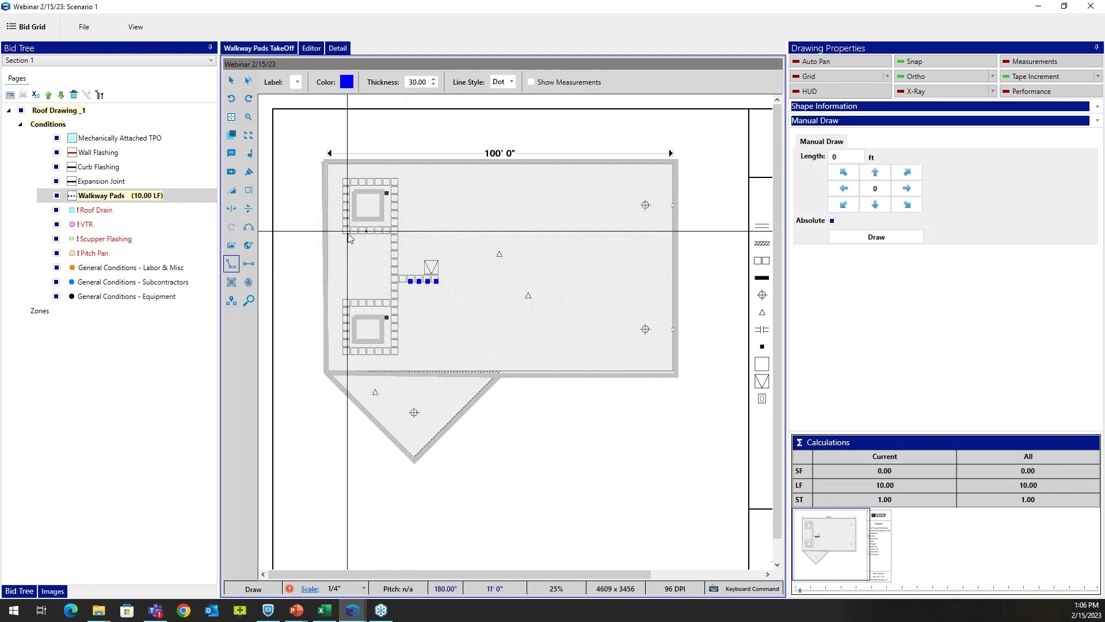
left_click(347, 183)
left_click(395, 181)
left_click(396, 349)
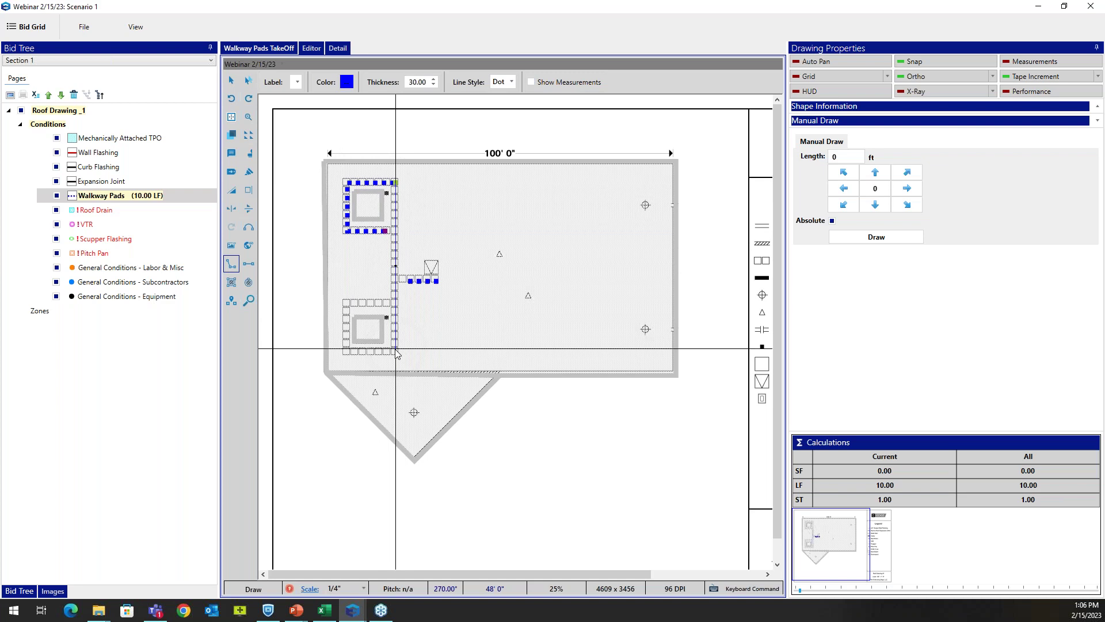
left_click(345, 348)
left_click(346, 302)
left_click(389, 302)
right_click(391, 308)
left_click(394, 312)
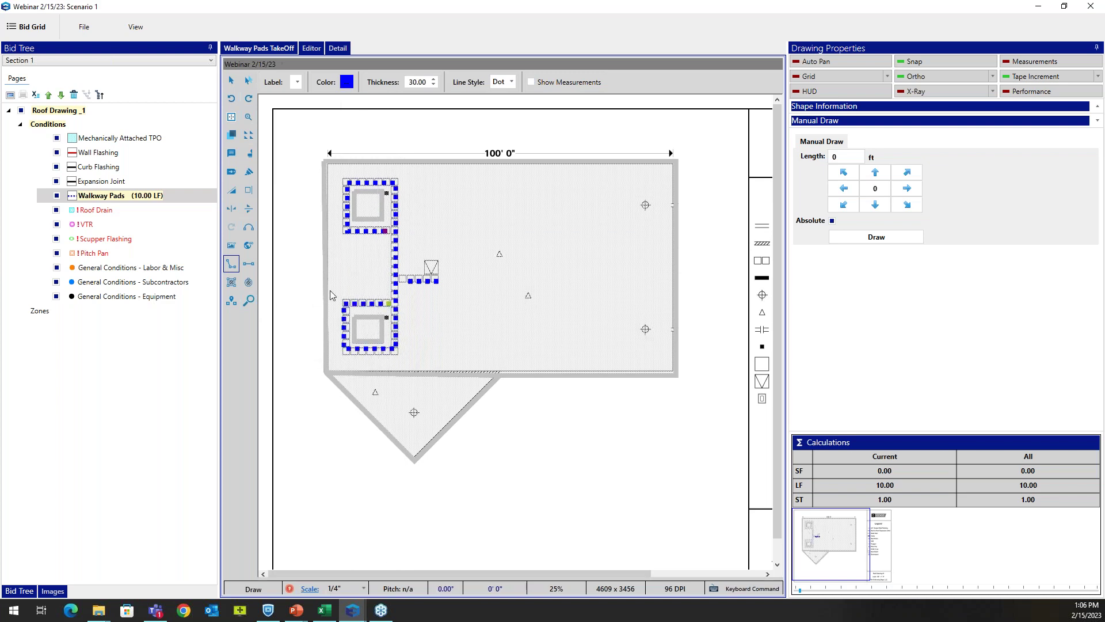
- Place Roof Drain counts on the two drain symbols of the main roof and the one in the triangular section
left_click(102, 211)
left_click(645, 205)
left_click(645, 329)
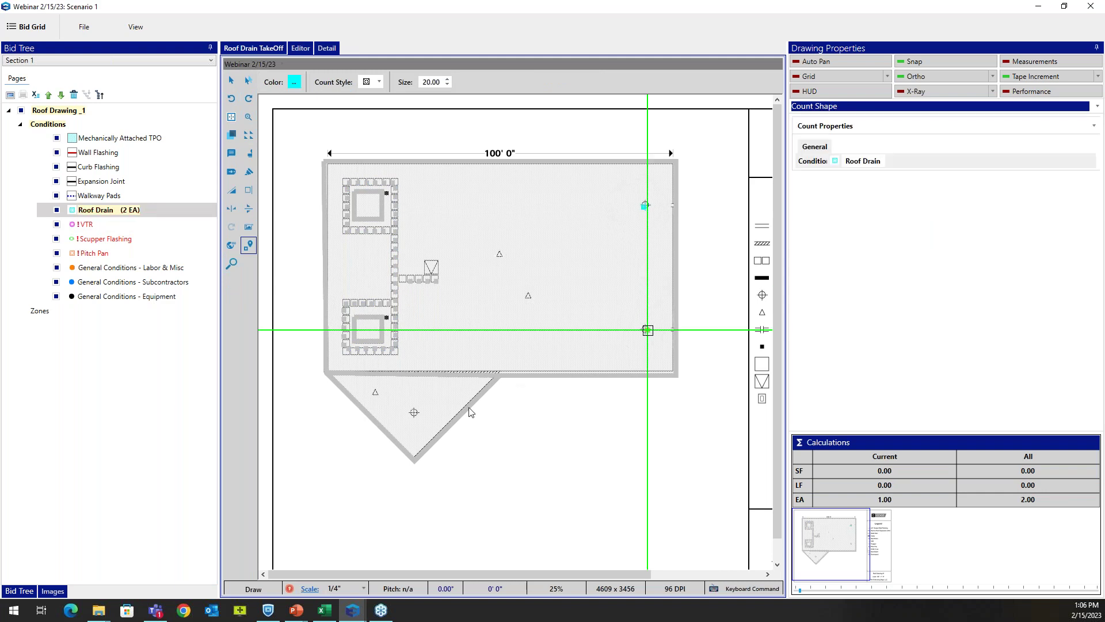
left_click(415, 412)
- Place VTR counts on the two triangle symbols of the main roof and the one in the triangular section
left_click(92, 225)
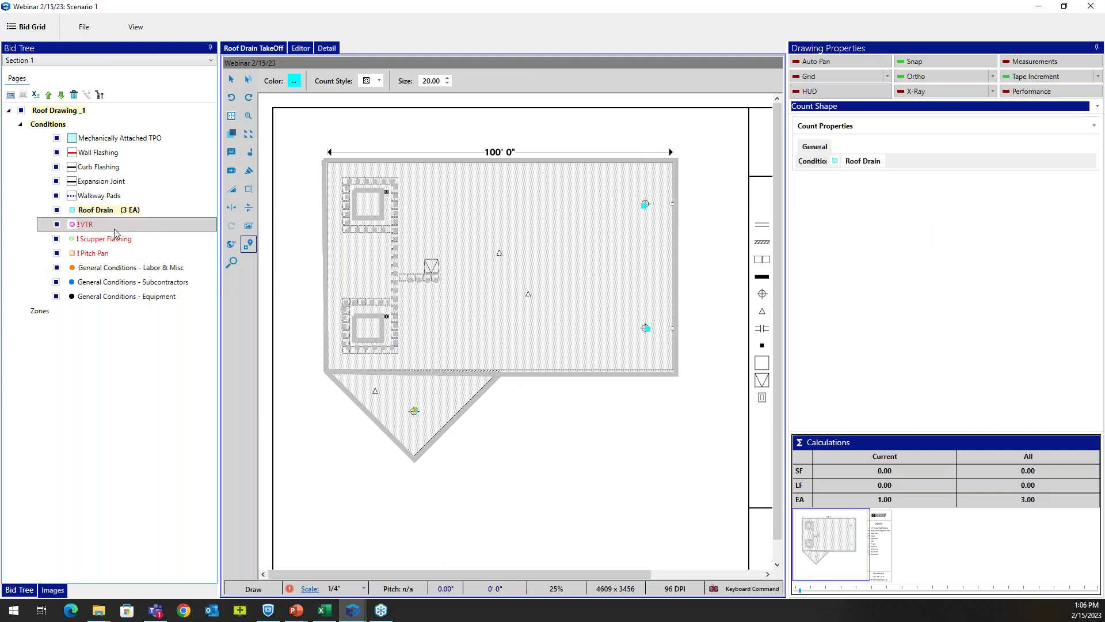
left_click(498, 254)
left_click(528, 295)
left_click(375, 392)
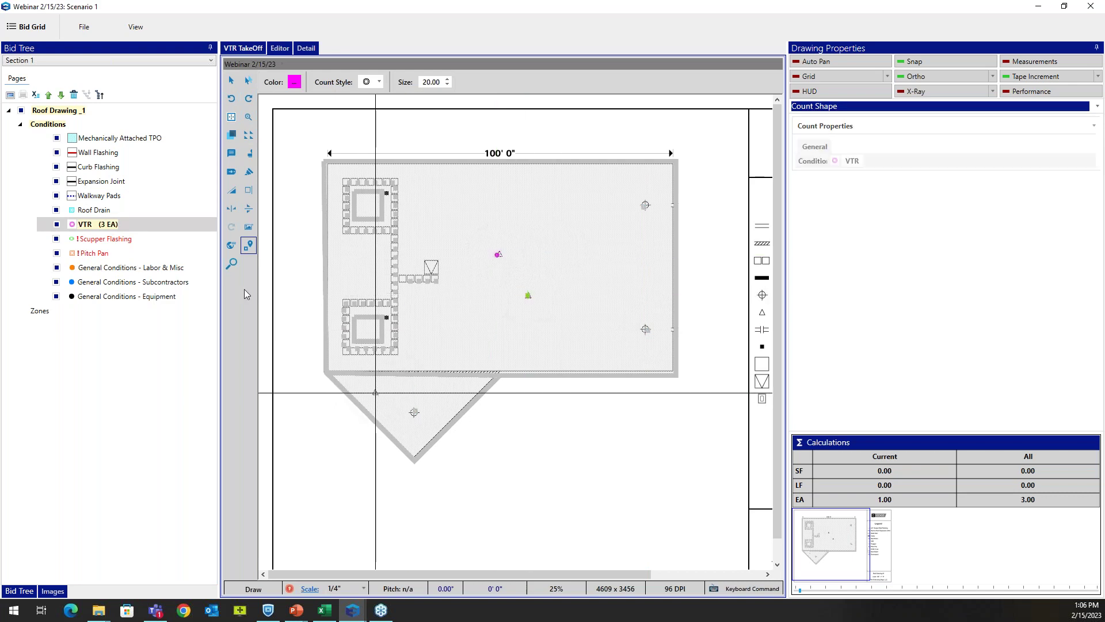
- Place Scupper Flashing counts on the two scuppers along the main roof's right edge
left_click(106, 238)
left_click(671, 205)
left_click(671, 331)
- Place Pitch Pan counts on the two black squares beside the upper and lower curbs
left_click(125, 253)
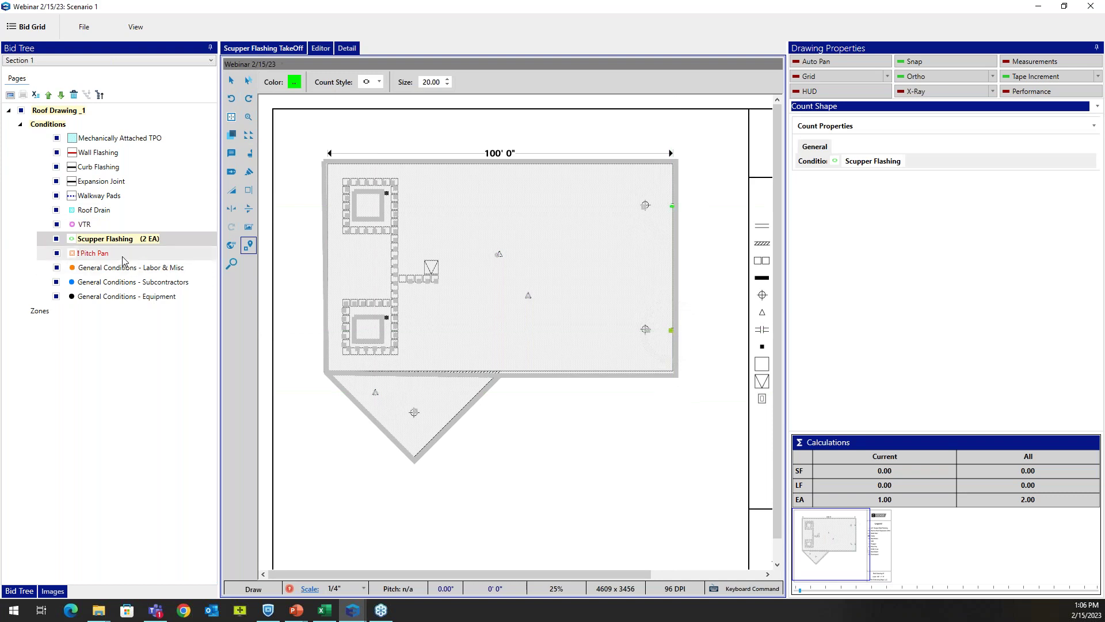
left_click(387, 194)
left_click(387, 317)
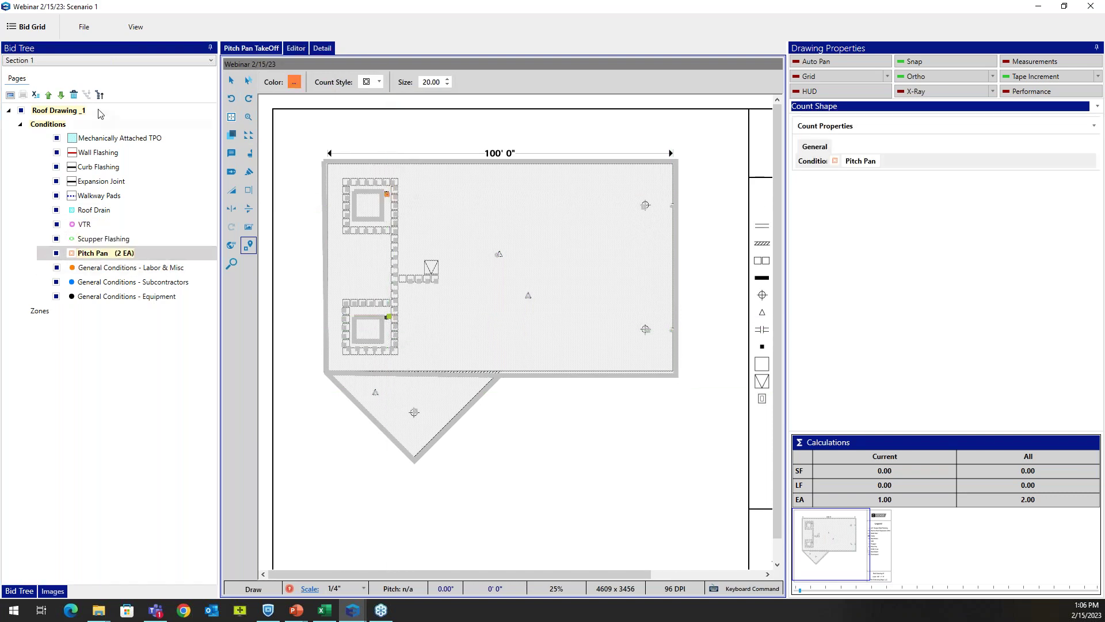
- Return to the bid grid, open the scenario's pricing screen, and check which columns are available for it
left_click(33, 27)
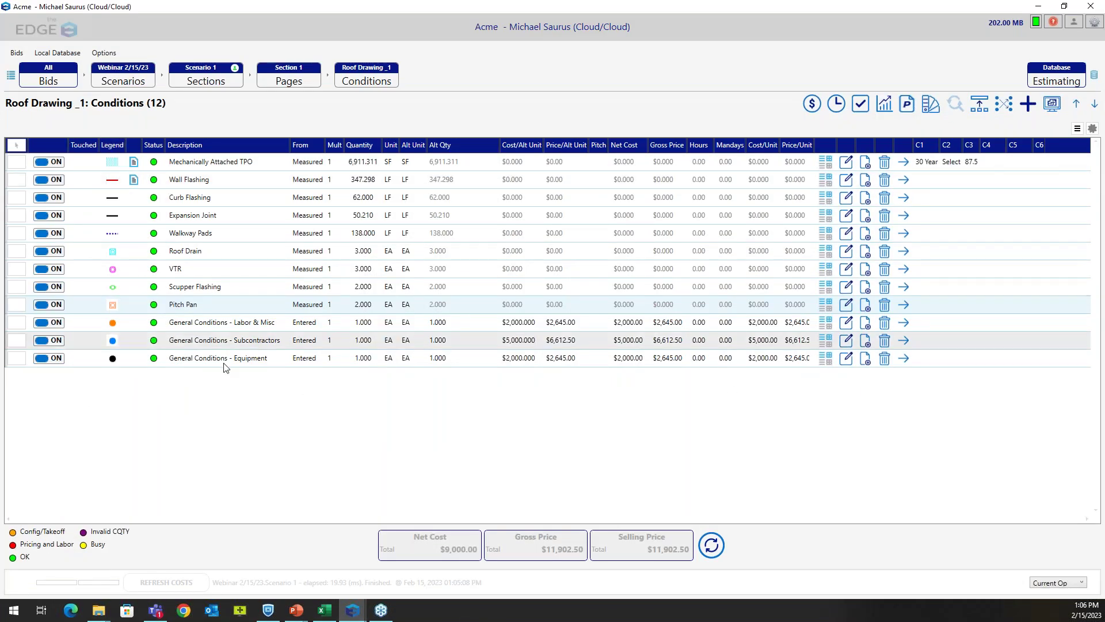
left_click(811, 105)
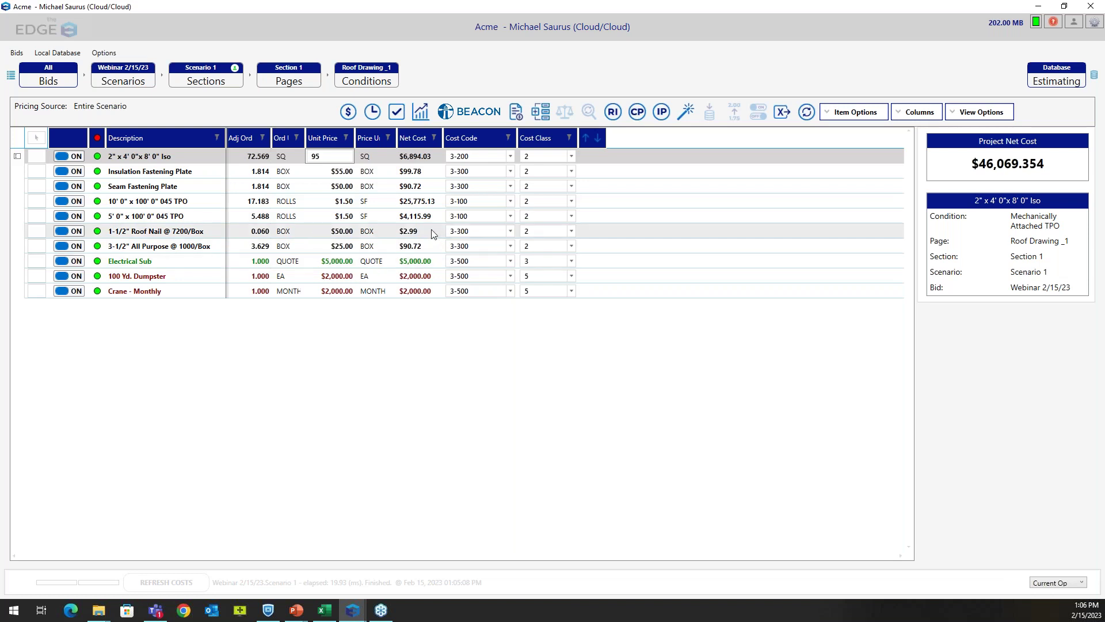
left_click(919, 115)
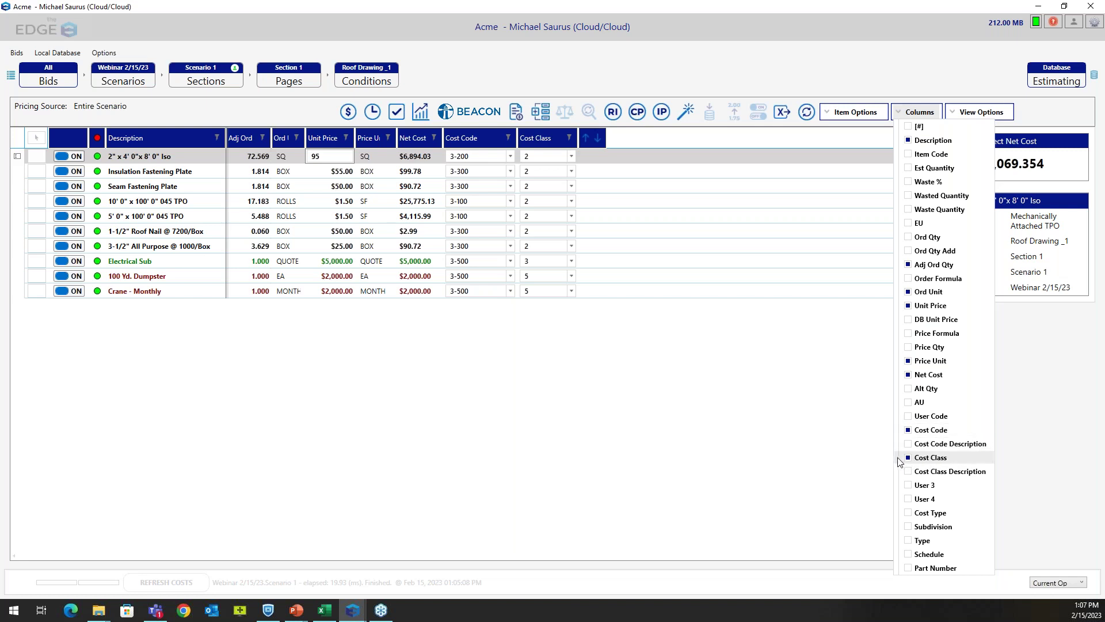
left_click(858, 447)
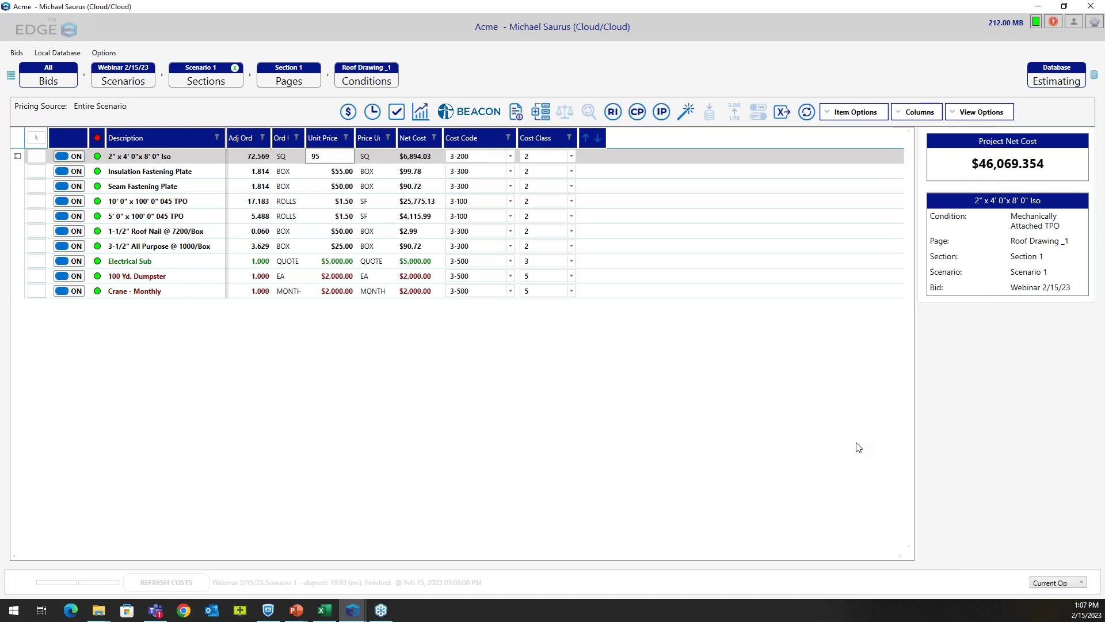
- Review the cost code choices for the 2" x 4' 0" x 8' 0" Iso and the cost class choices for the Seam Fastening Plate
left_click(510, 158)
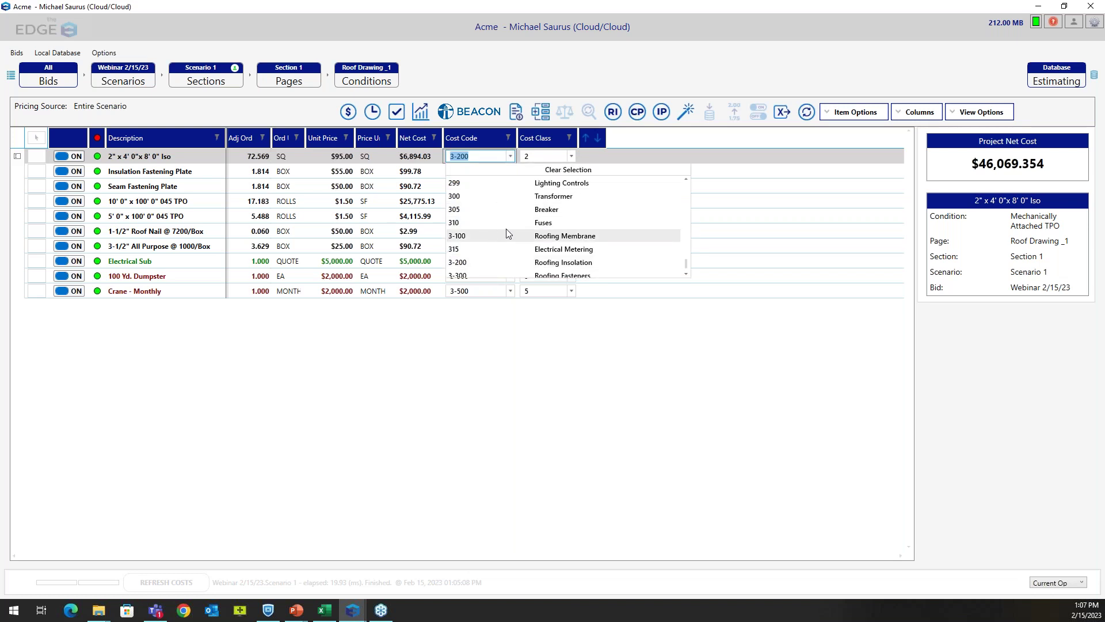
left_click(212, 352)
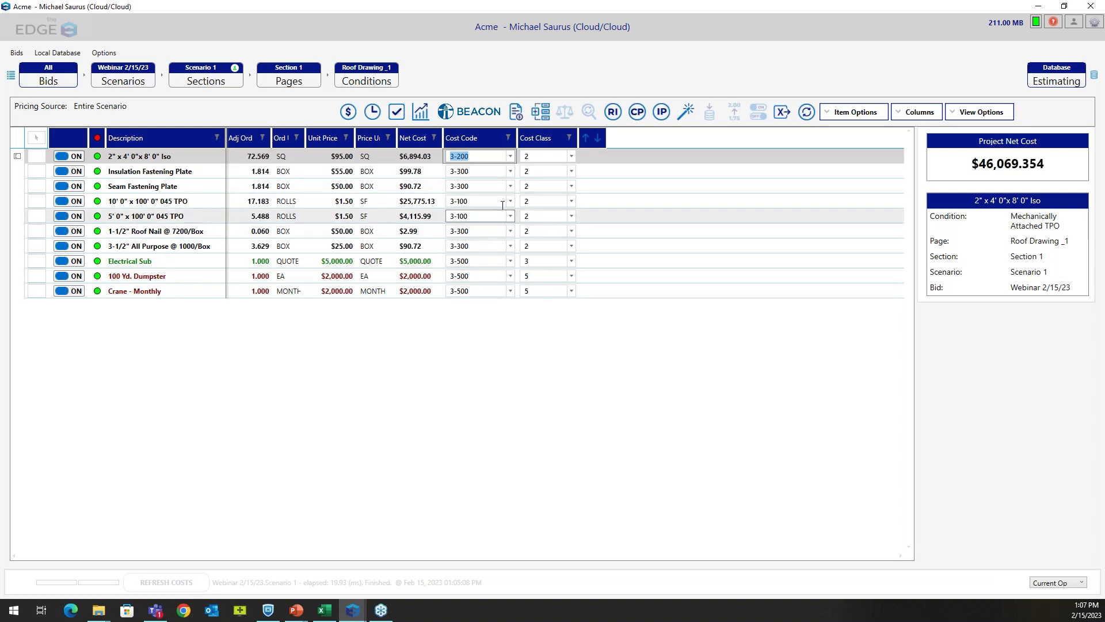
left_click(572, 186)
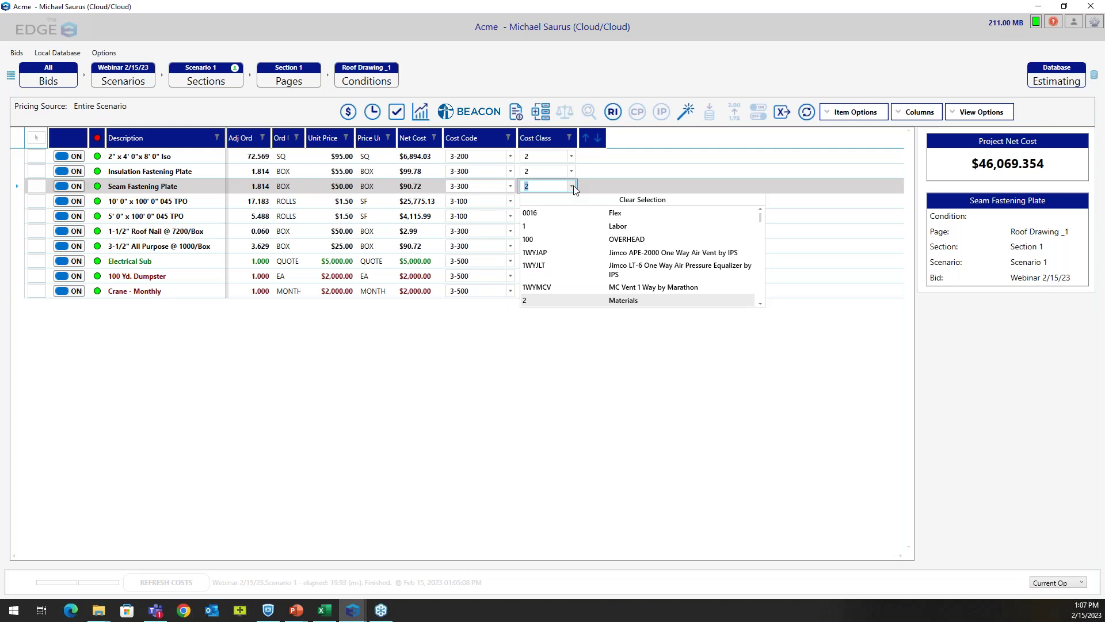
left_click(573, 187)
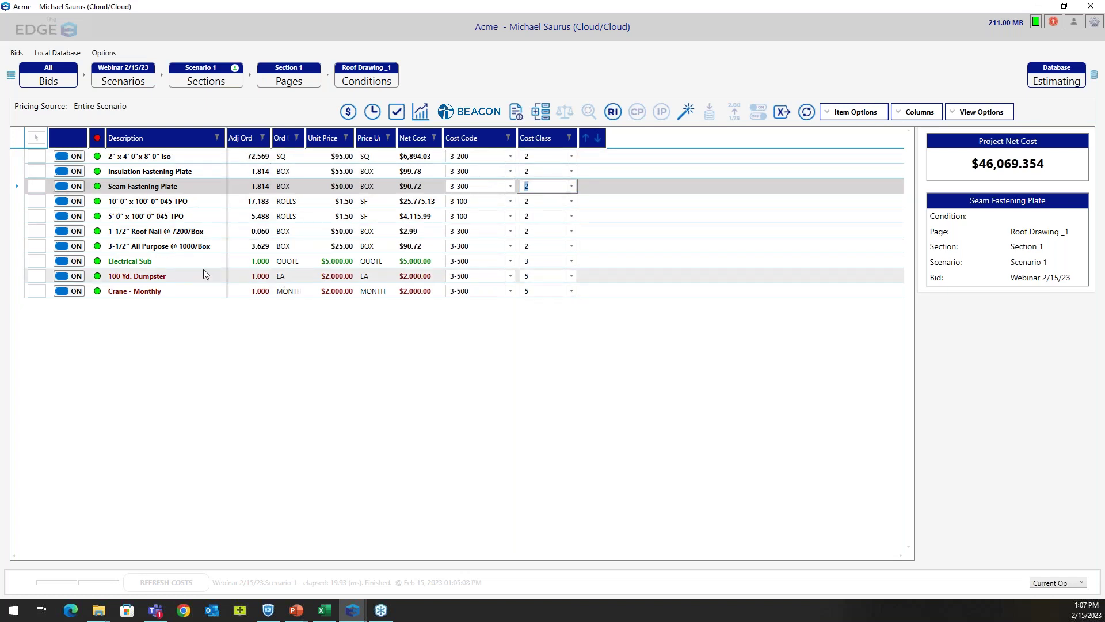
- Select all pricing items, mark Cost Code and Cost Class as fields to send to the database, and cancel the transfer
left_click(39, 141)
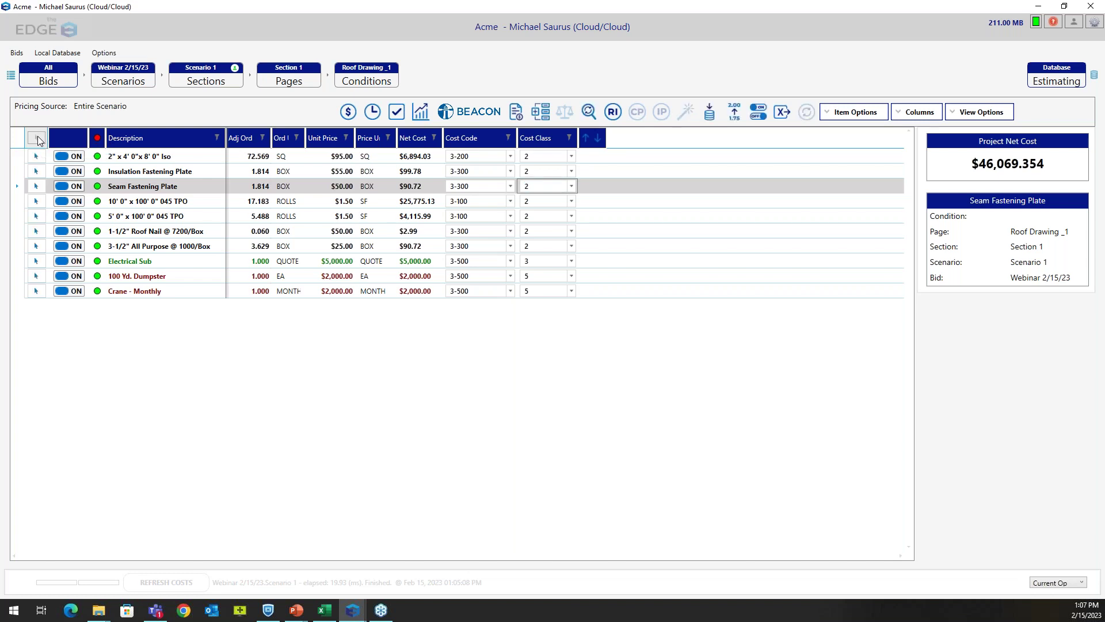
left_click(710, 117)
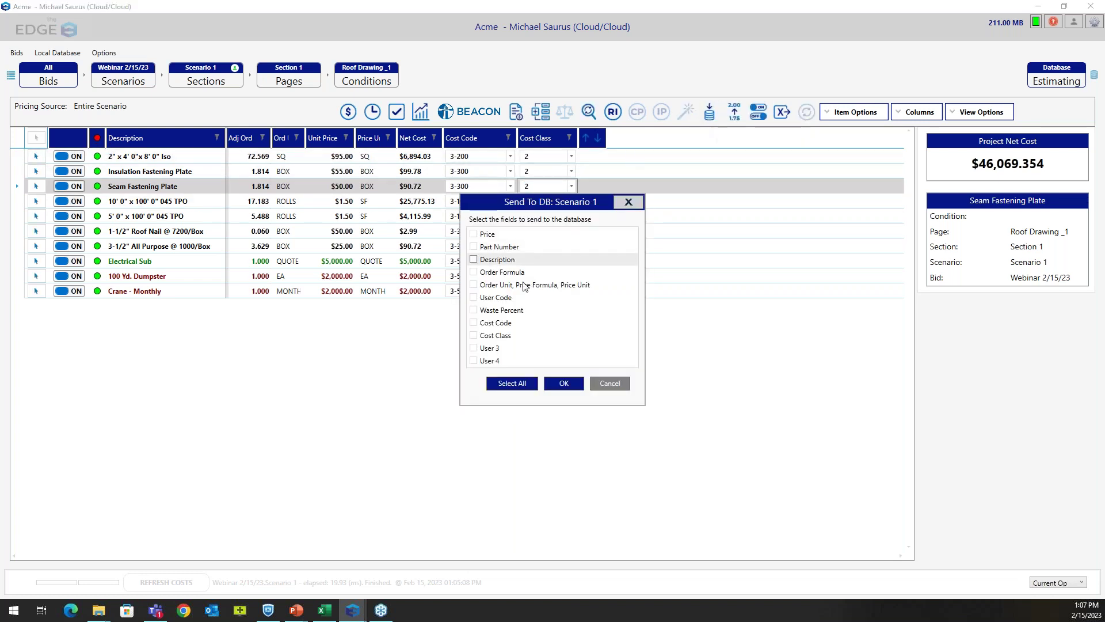
left_click(474, 323)
left_click(474, 335)
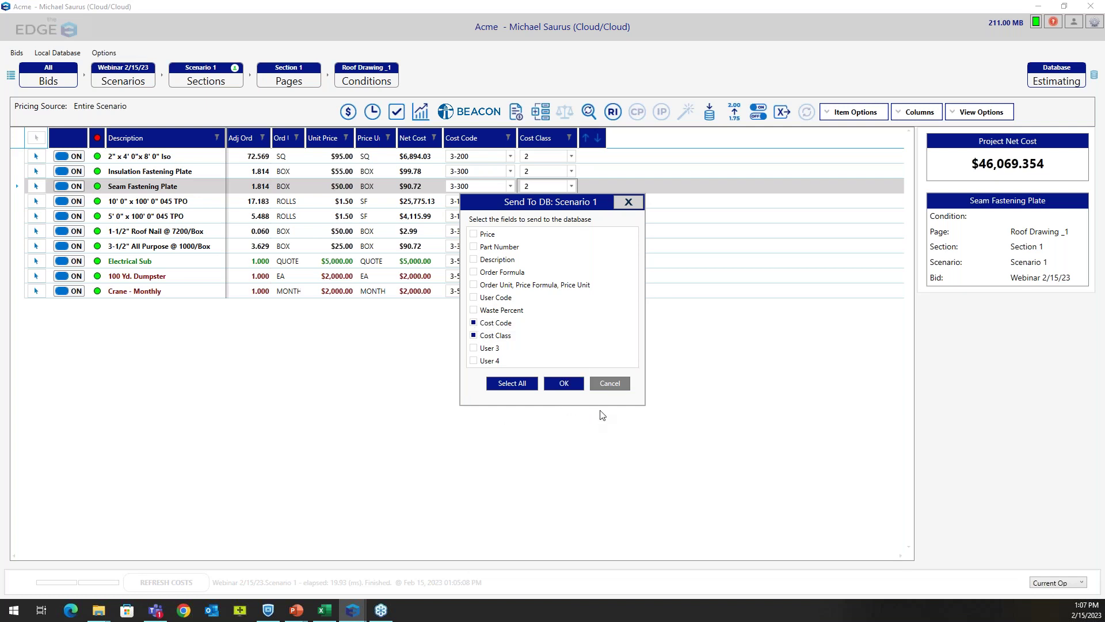
left_click(609, 391)
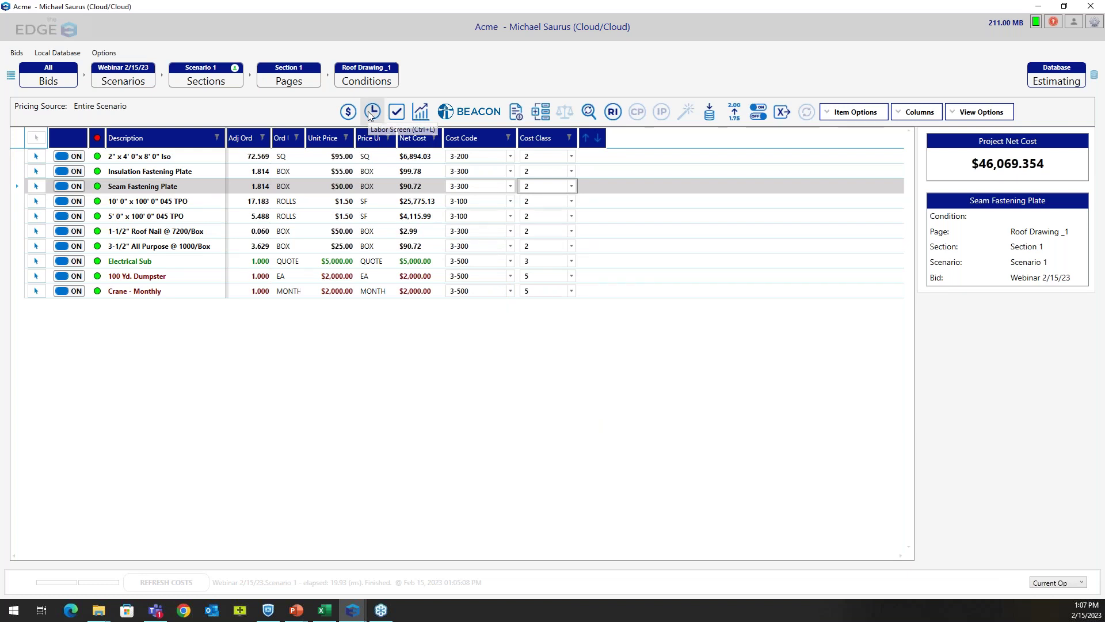
- Open the labor screen and review the cost code choices for the Fasten 2" Iso labor item
left_click(371, 113)
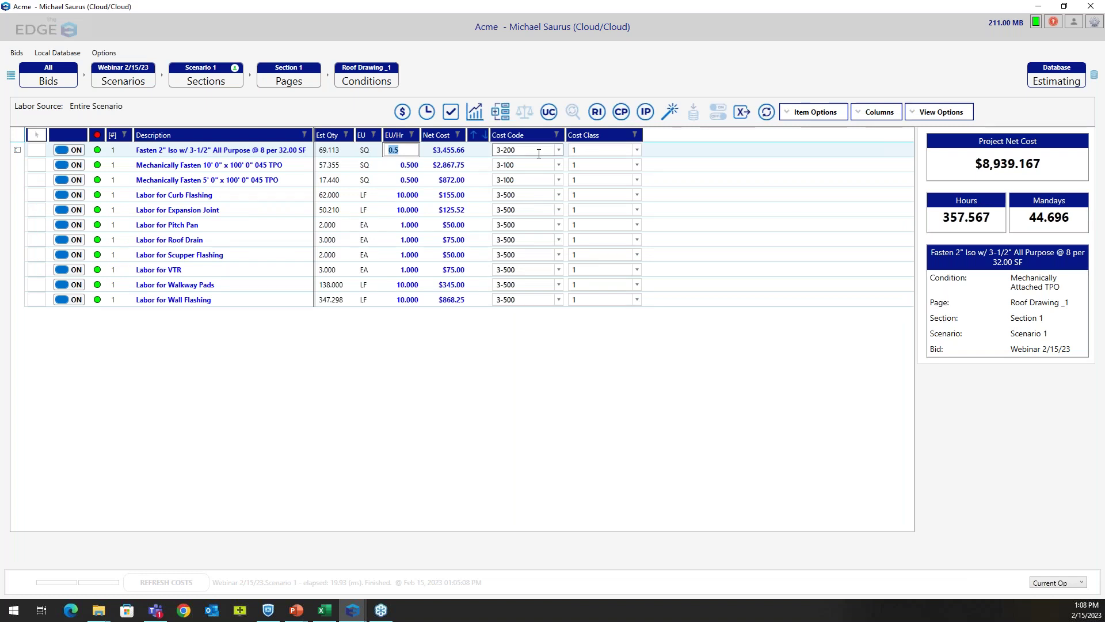
left_click(558, 151)
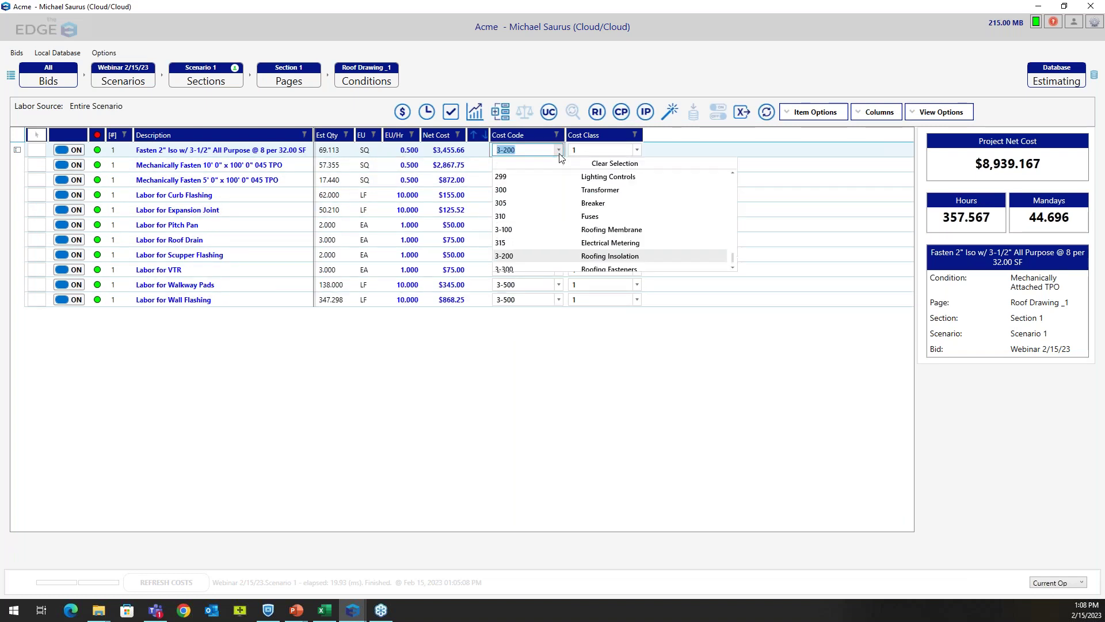
left_click(558, 151)
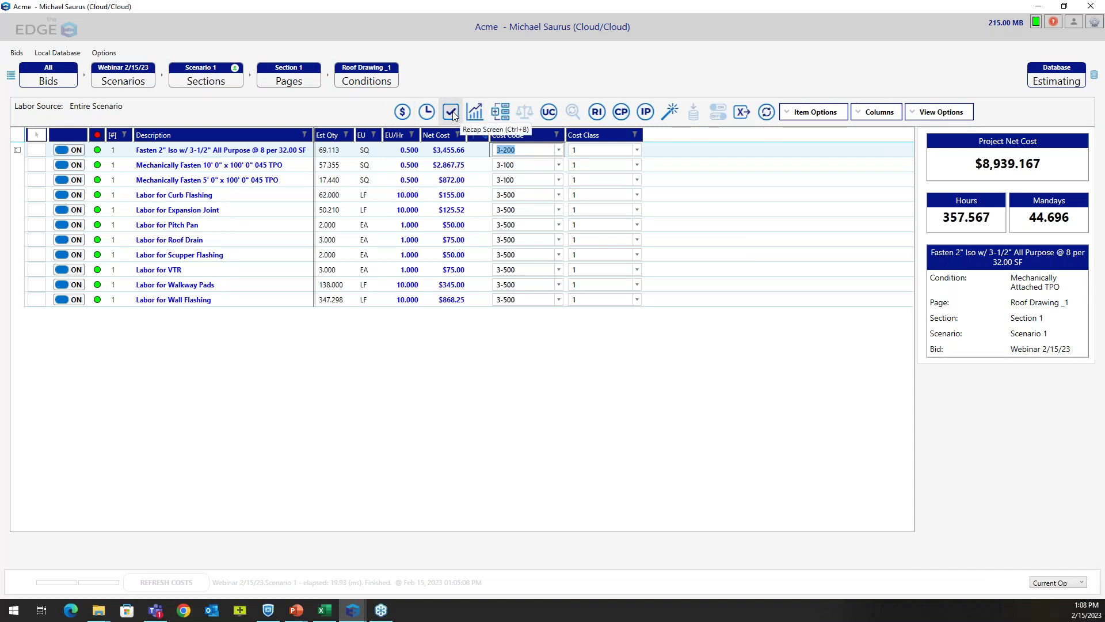
- Open the recap and inspect the Florida Sales Tax markup's cost code and cost class settings, saving both dialogs
left_click(452, 112)
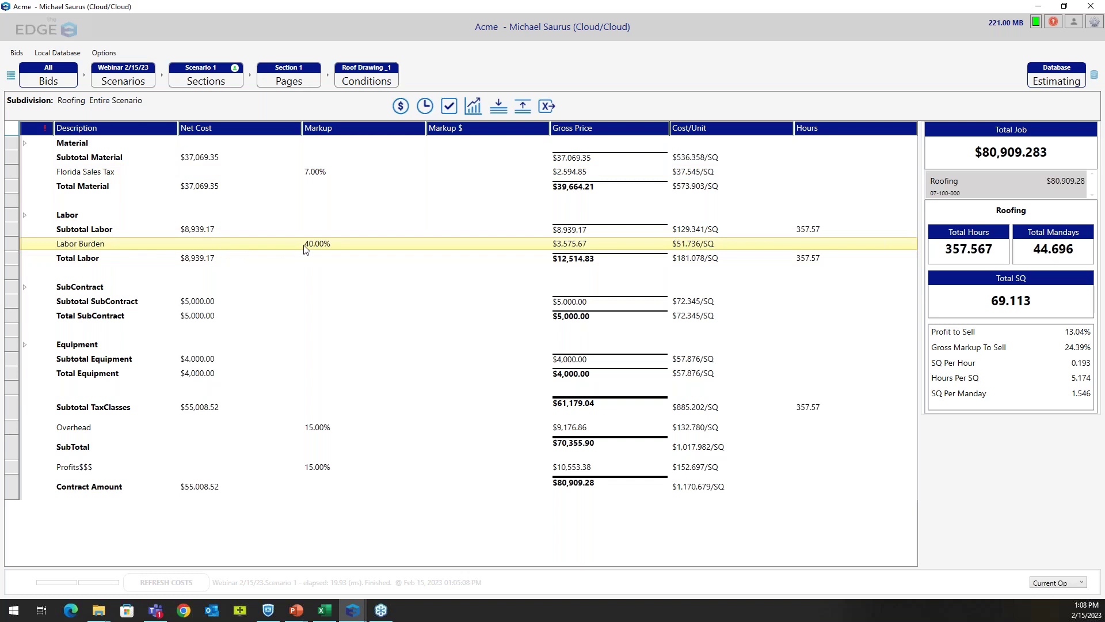
double_click(309, 172)
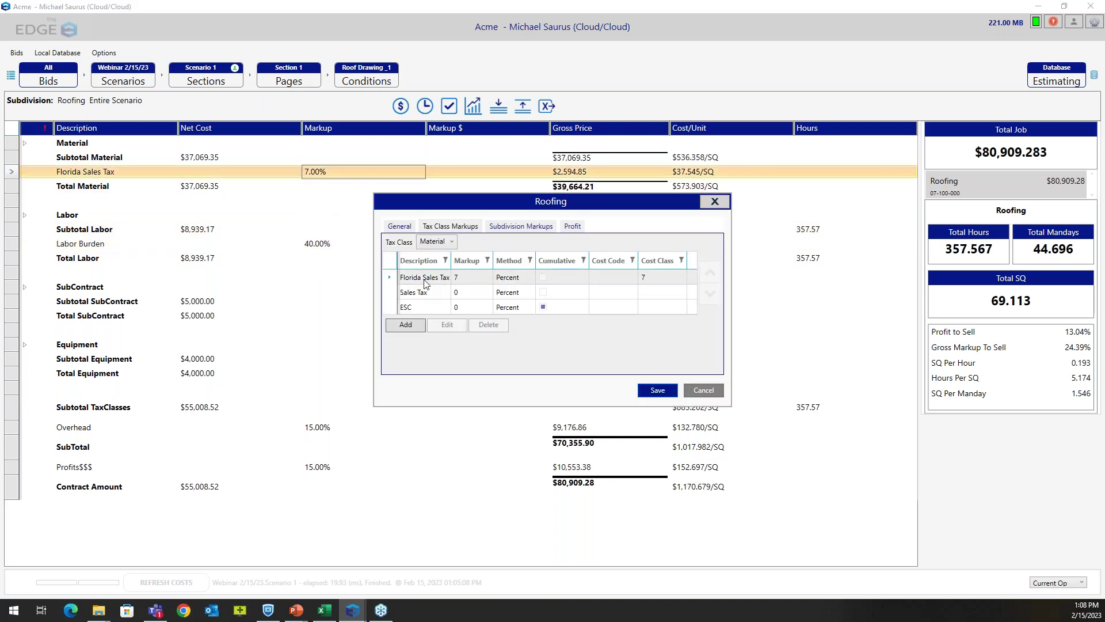
double_click(424, 282)
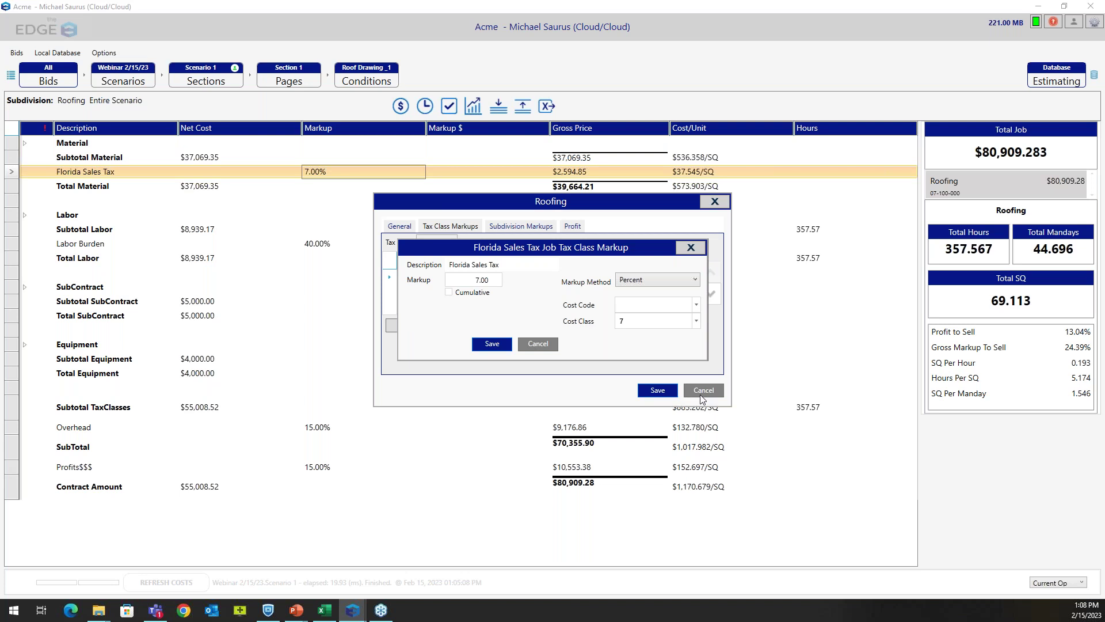
left_click(493, 347)
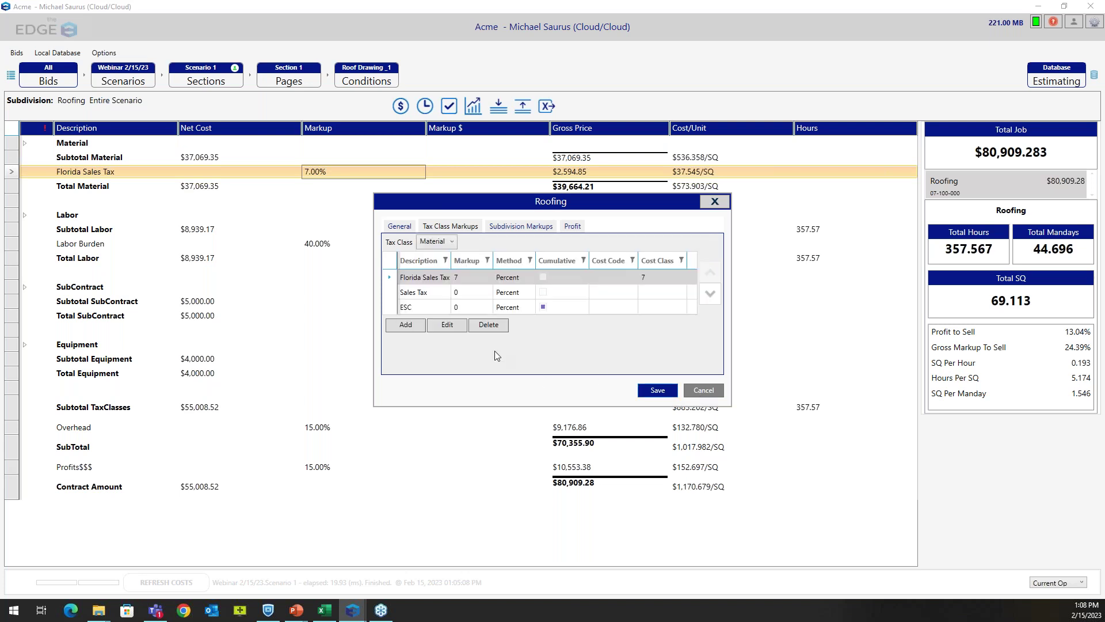
left_click(658, 391)
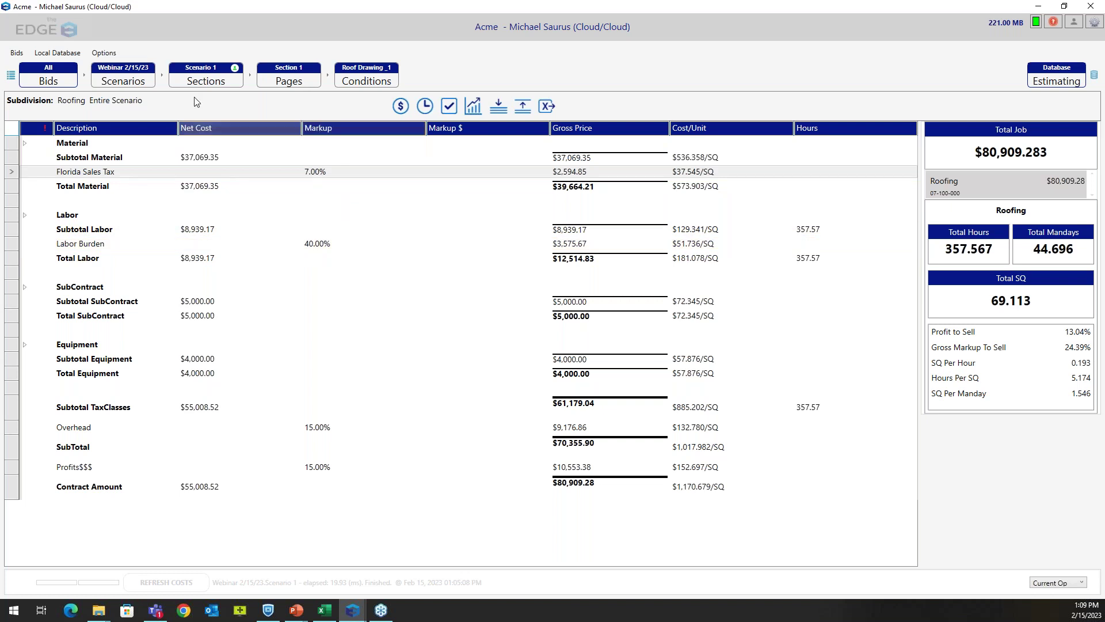
- Go to the Webinar 2/15/23 scenarios and check in Scenario 1
left_click(118, 78)
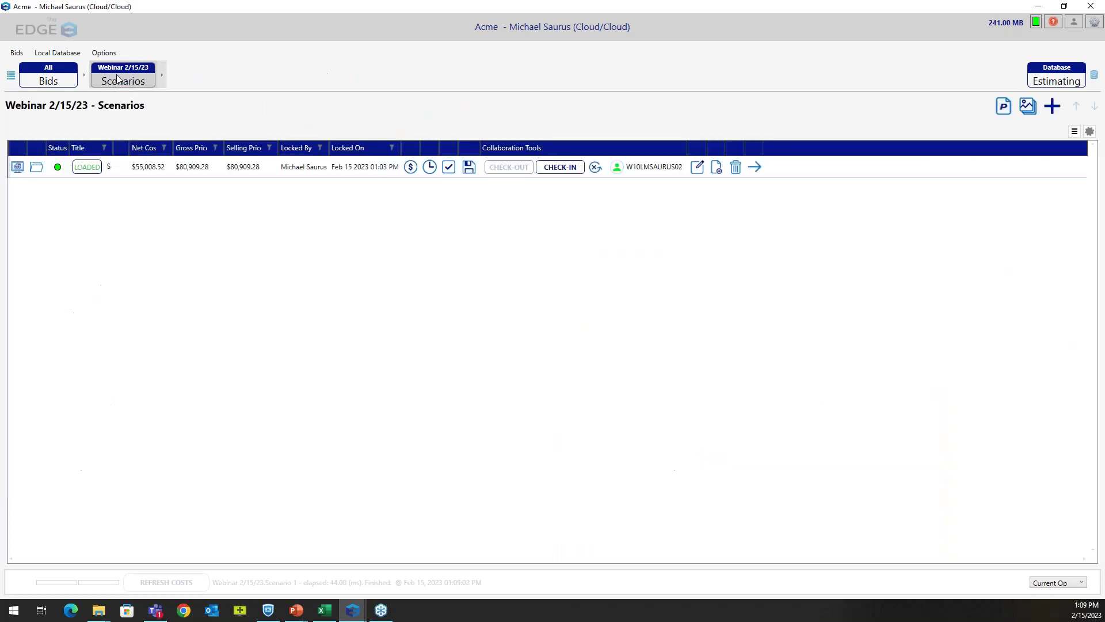
left_click(558, 167)
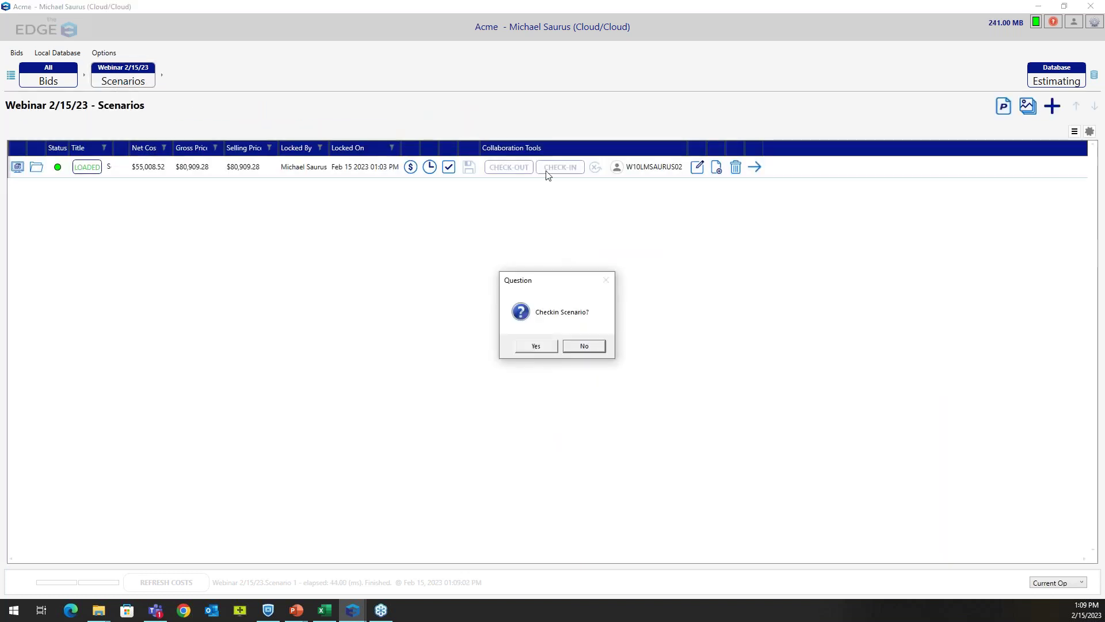
left_click(535, 346)
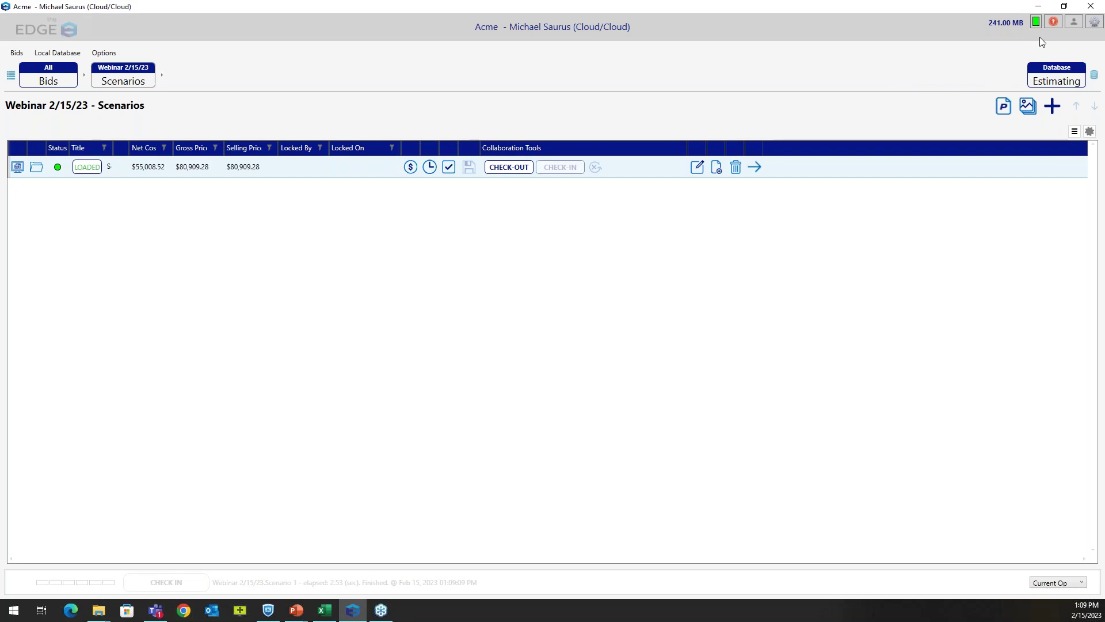
- Switch to the Estimating Edge web portal in the browser and open the scenarios of the Webinar 2/15/23 bid
left_click(1095, 23)
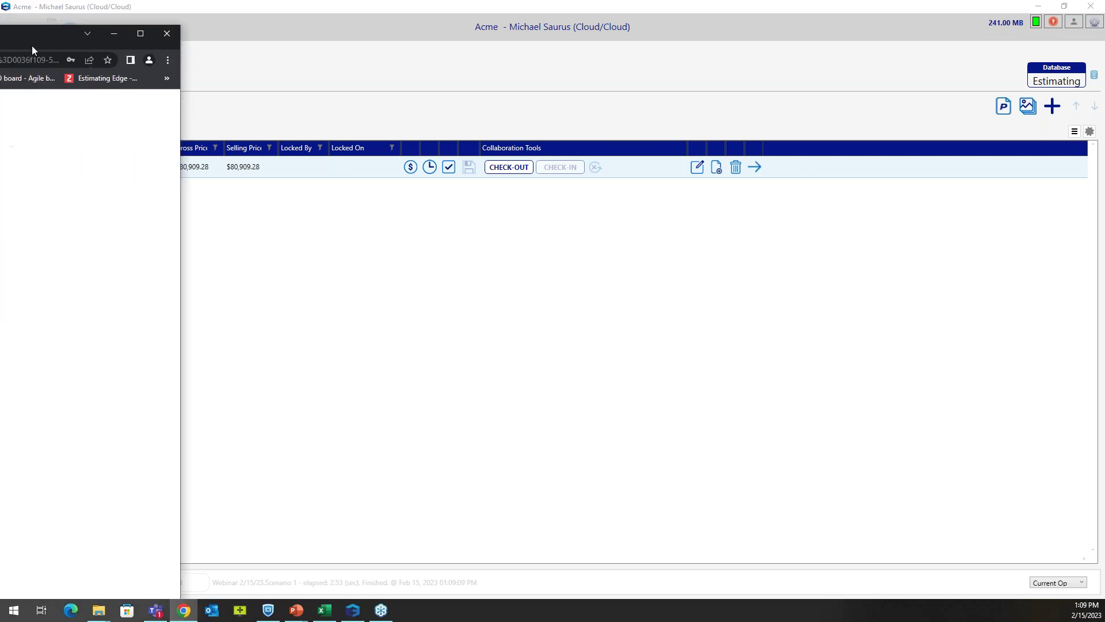
left_click(768, 53)
left_click(658, 315)
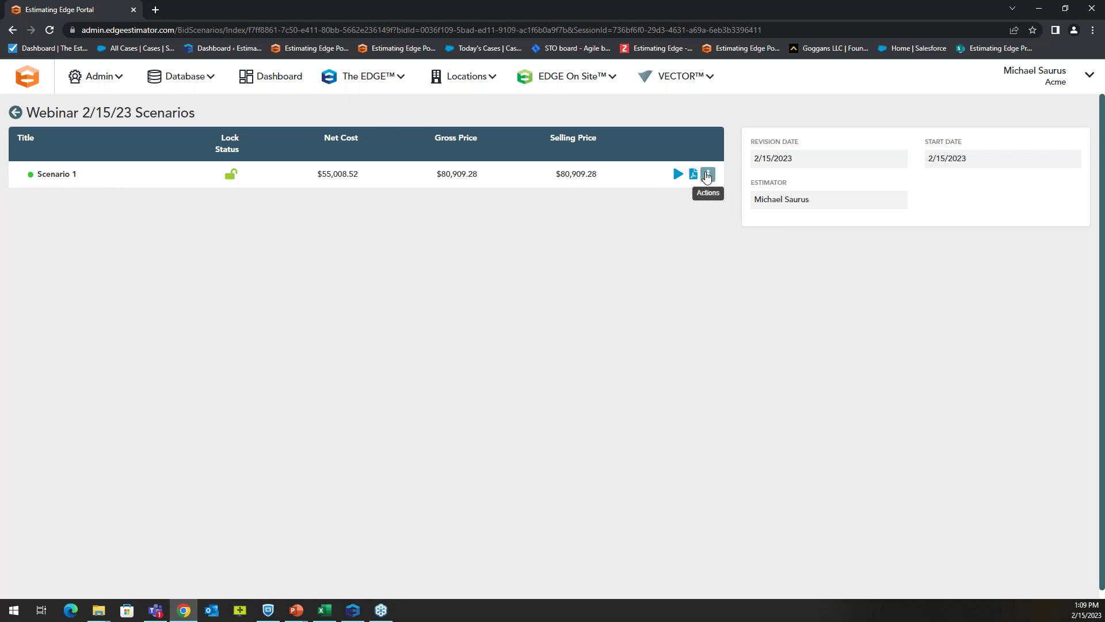
- Export Scenario 1 to Foundation as a new job, described with the estimator's first name followed by "Roof"
left_click(707, 174)
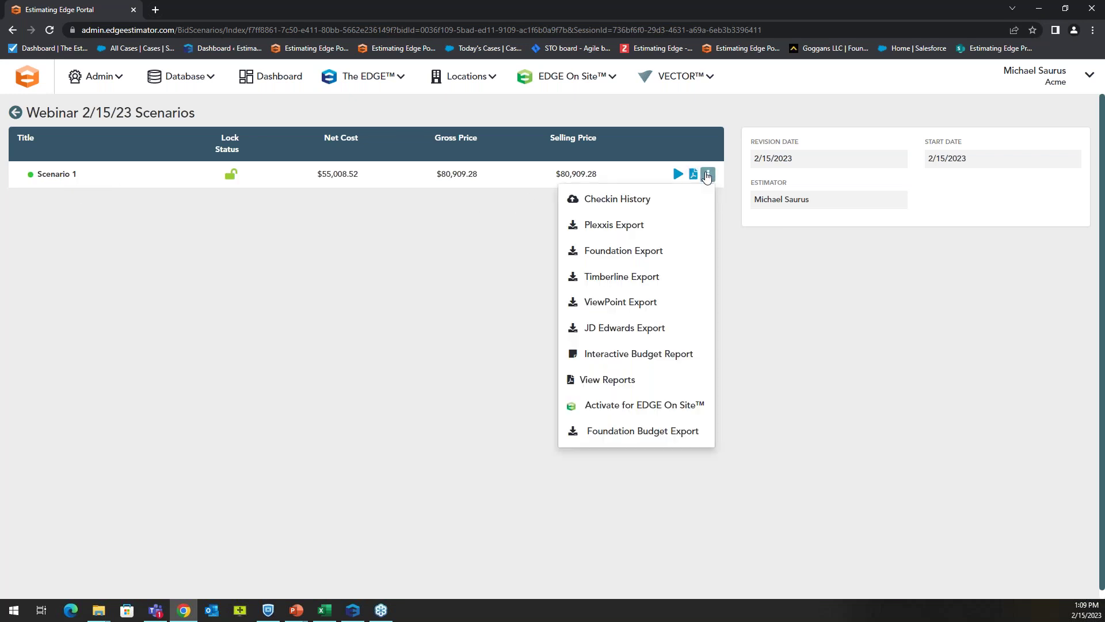
left_click(595, 433)
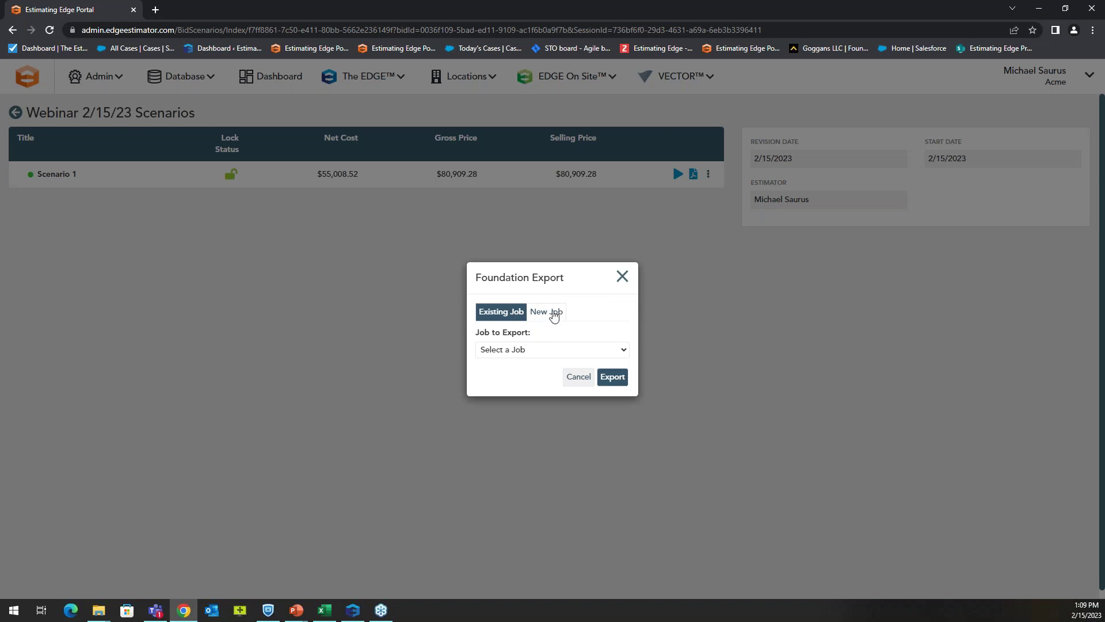
left_click(552, 313)
left_click(500, 352)
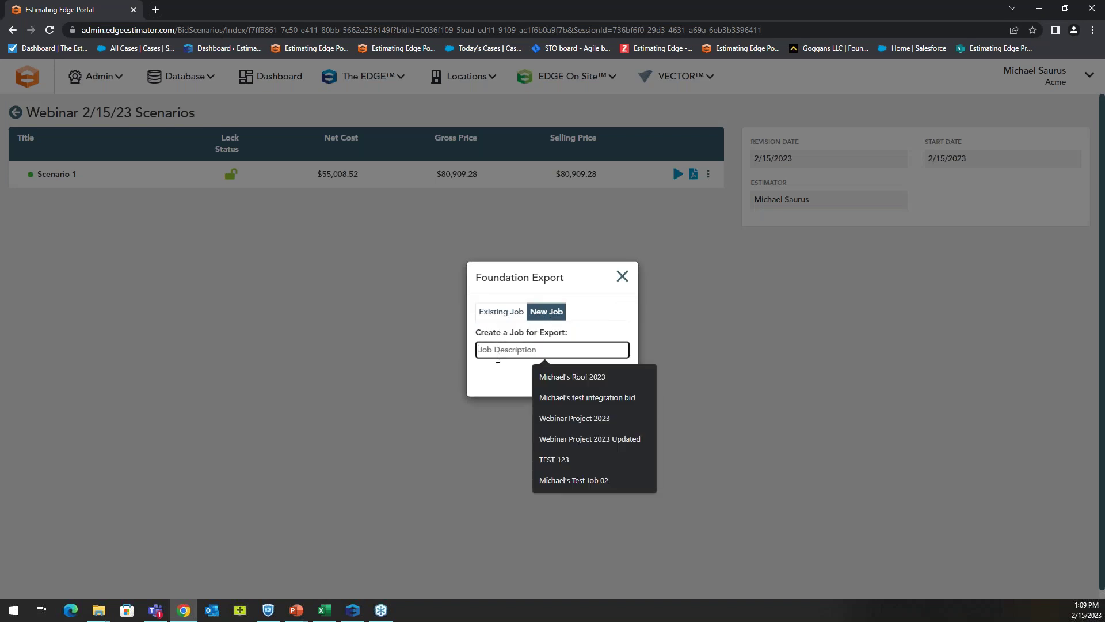
type("Michael")
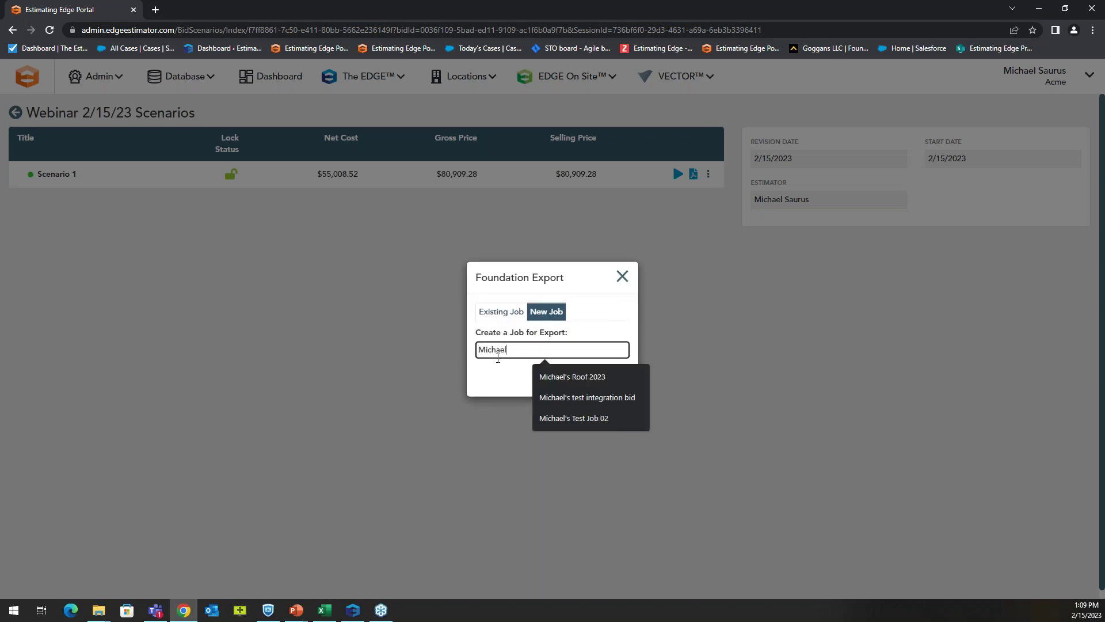
type("'s Roof")
left_click(615, 333)
left_click(602, 377)
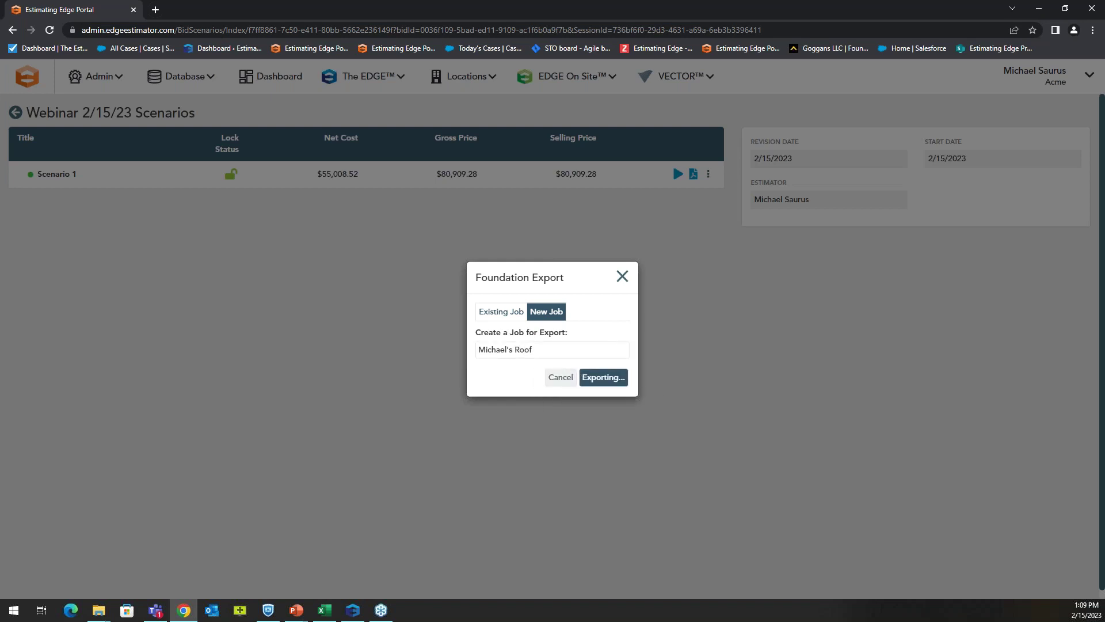
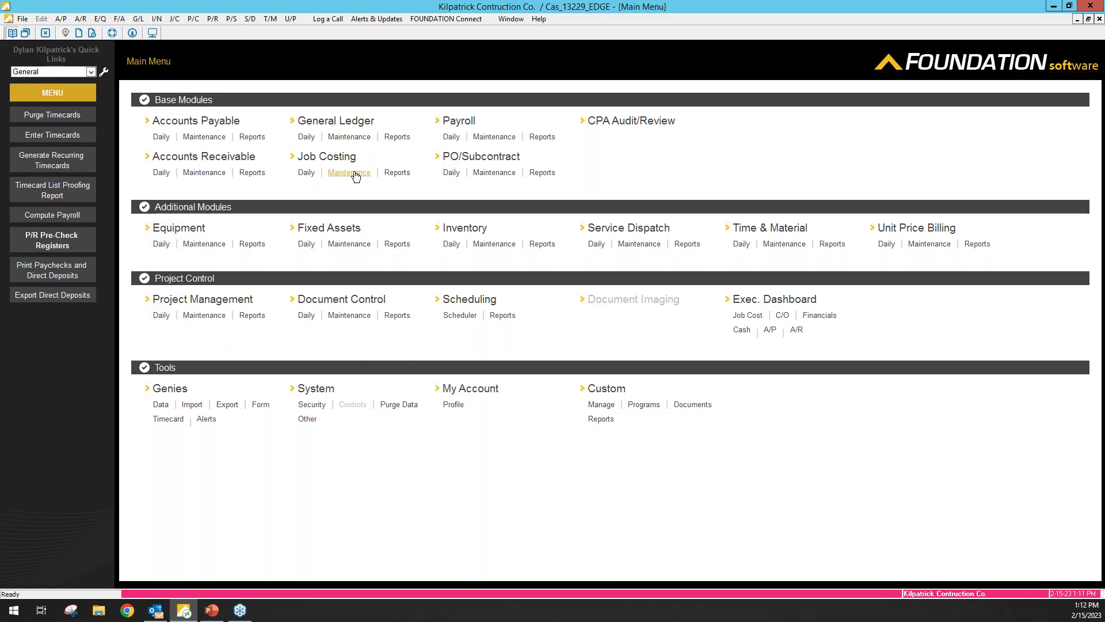
- Switch to FOUNDATION, open the job costing Jobs records, and validate third-party job 23014
left_click(349, 172)
left_click(167, 207)
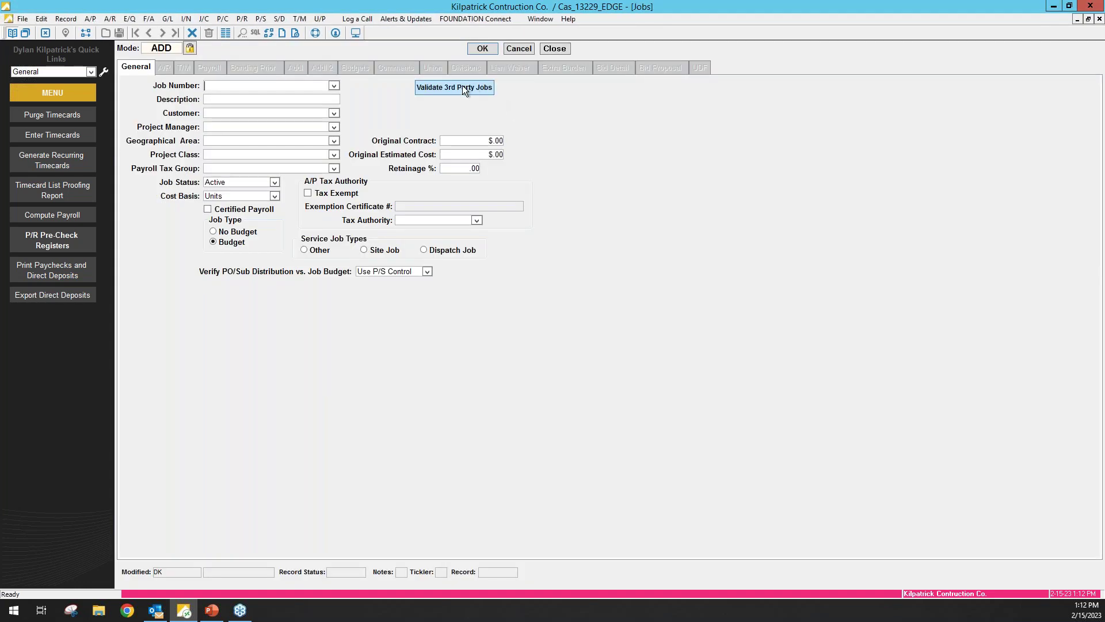
left_click(464, 89)
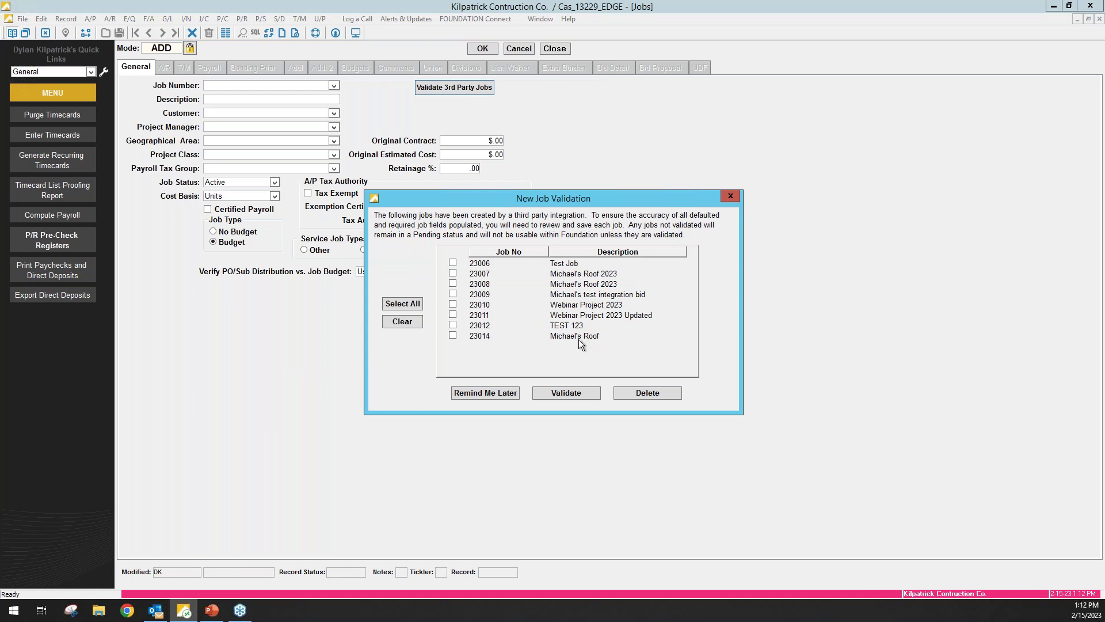
left_click(576, 396)
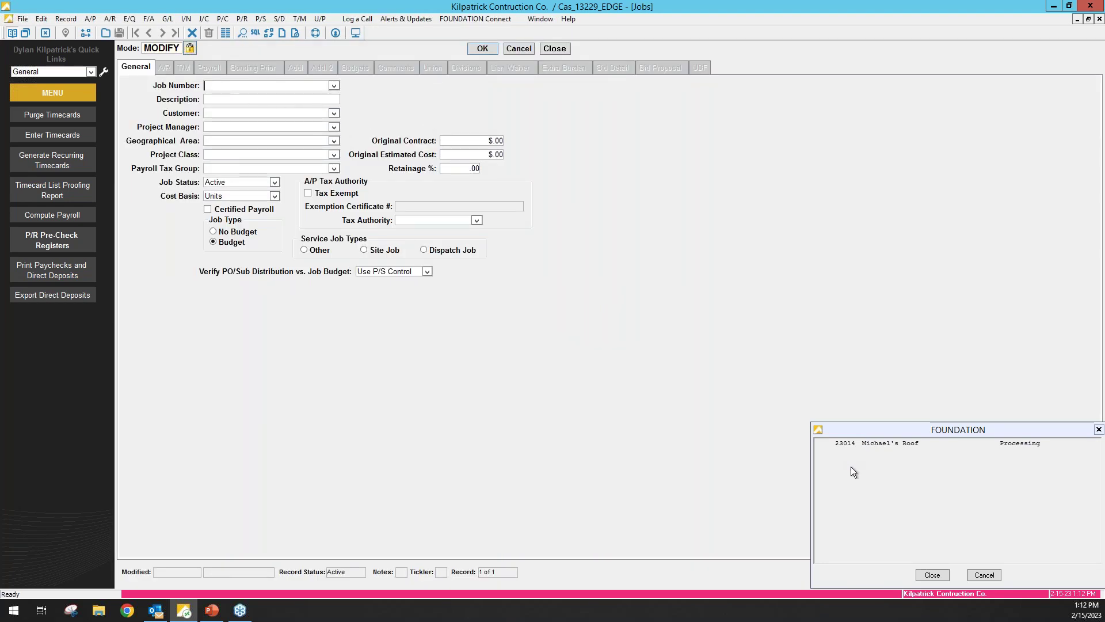
left_click(932, 575)
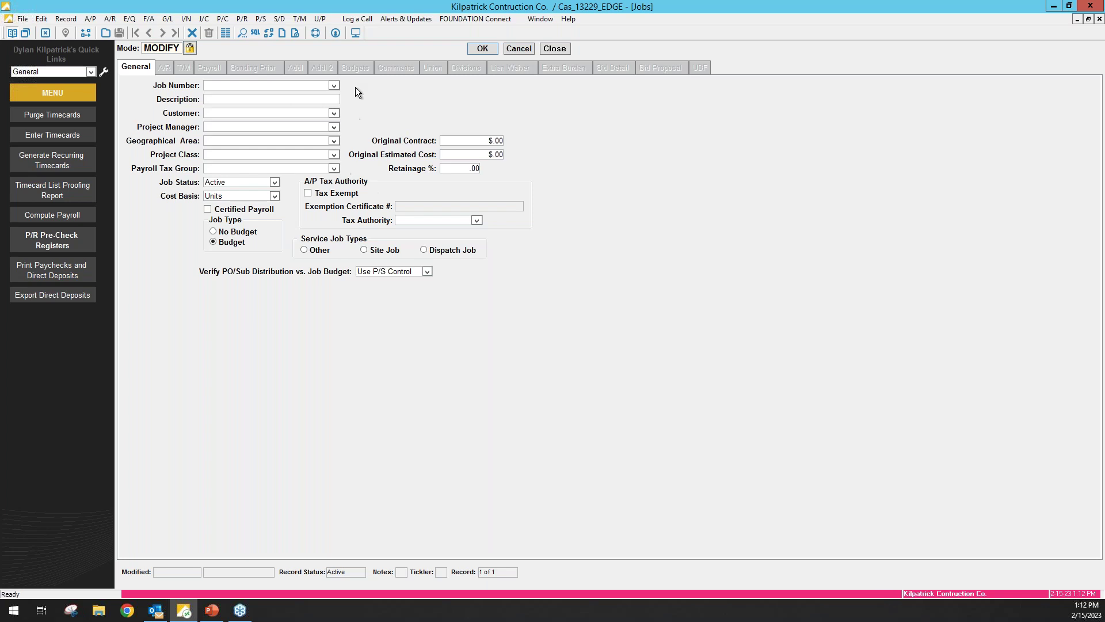
left_click(334, 82)
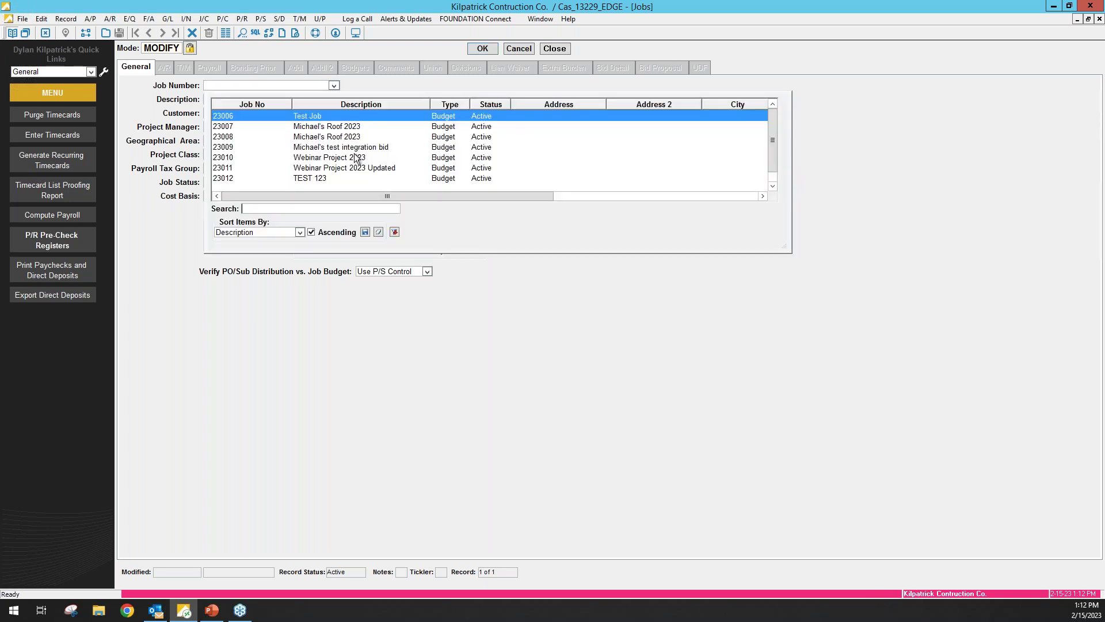
scroll(354, 159, "down", 2)
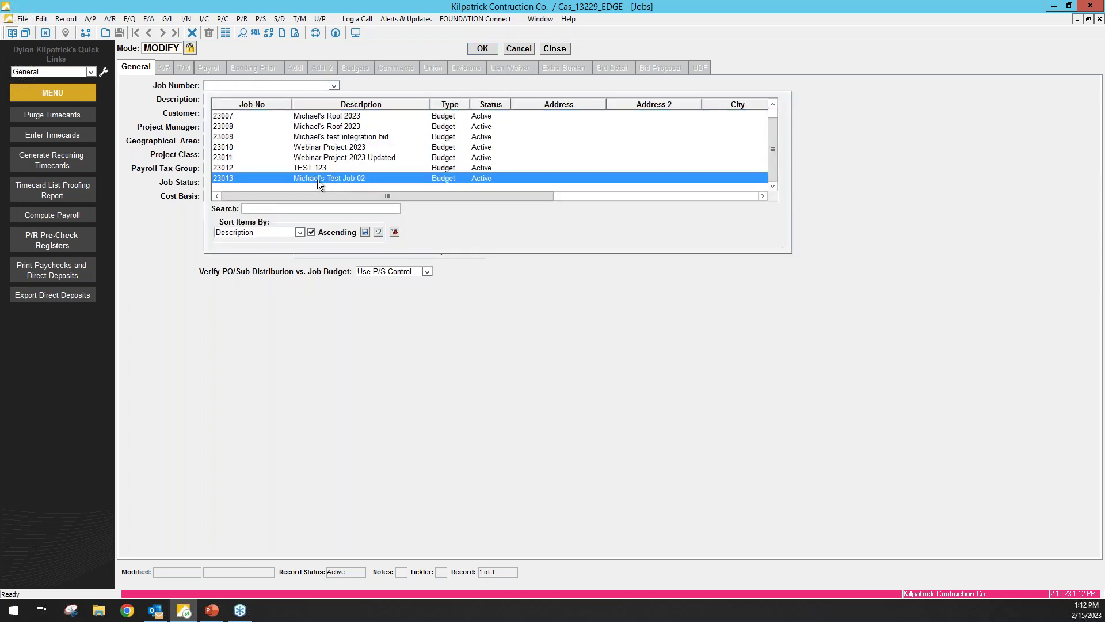
scroll(320, 168, "up", 2)
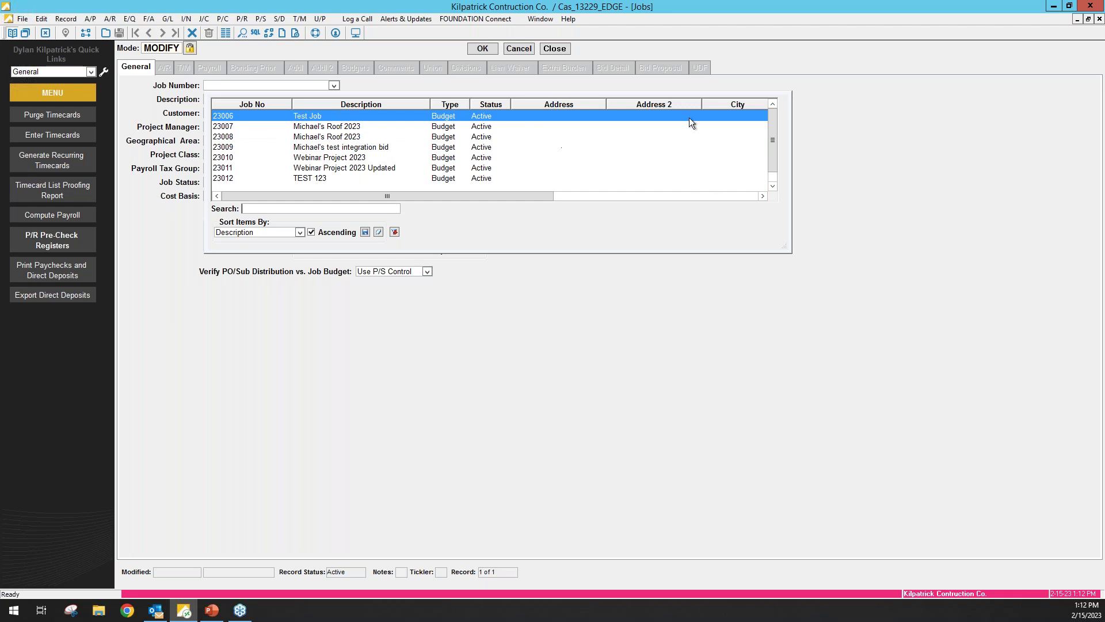
left_click(512, 50)
left_click(320, 82)
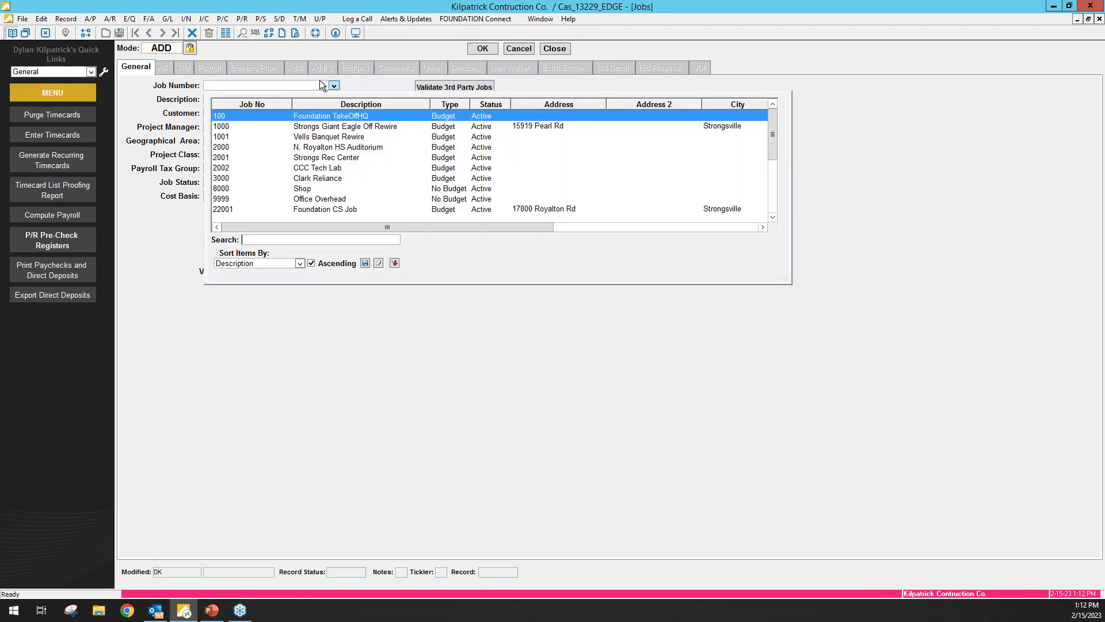
- Open job 23013 in Modify mode, review its budget by cost code and cost class, and close the record
left_click(169, 48)
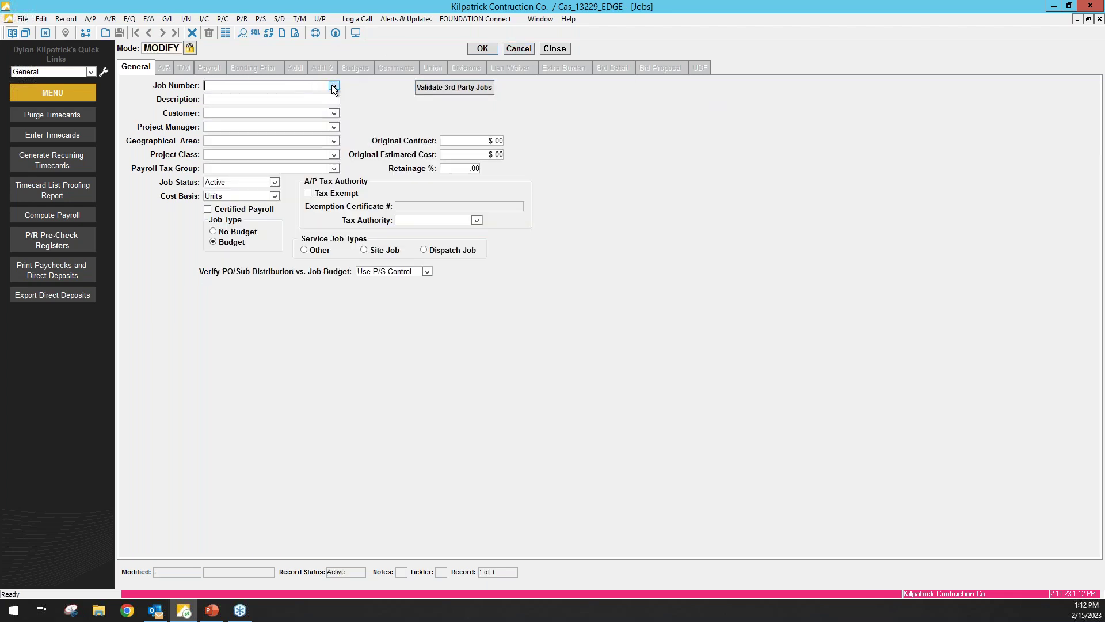
left_click(333, 85)
scroll(320, 190, "down", 5)
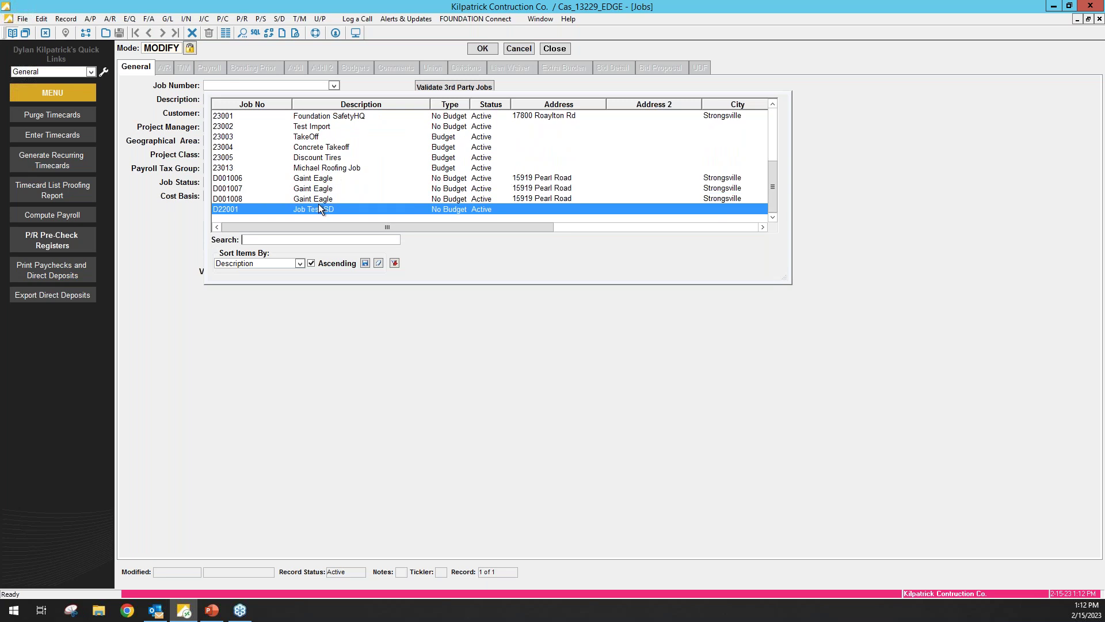
left_click(322, 168)
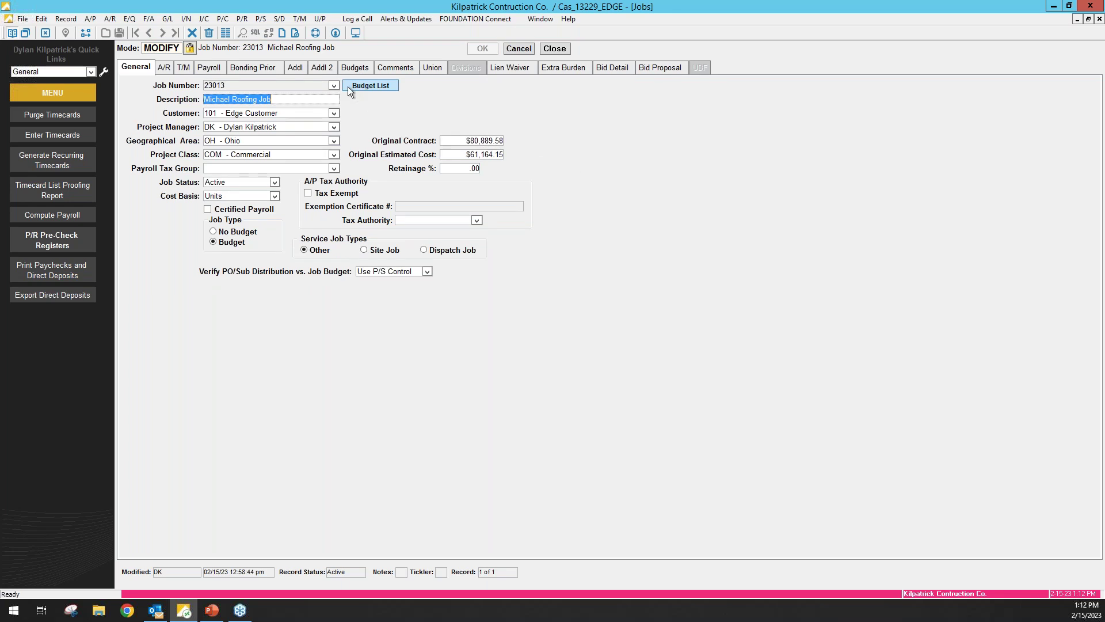
left_click(351, 69)
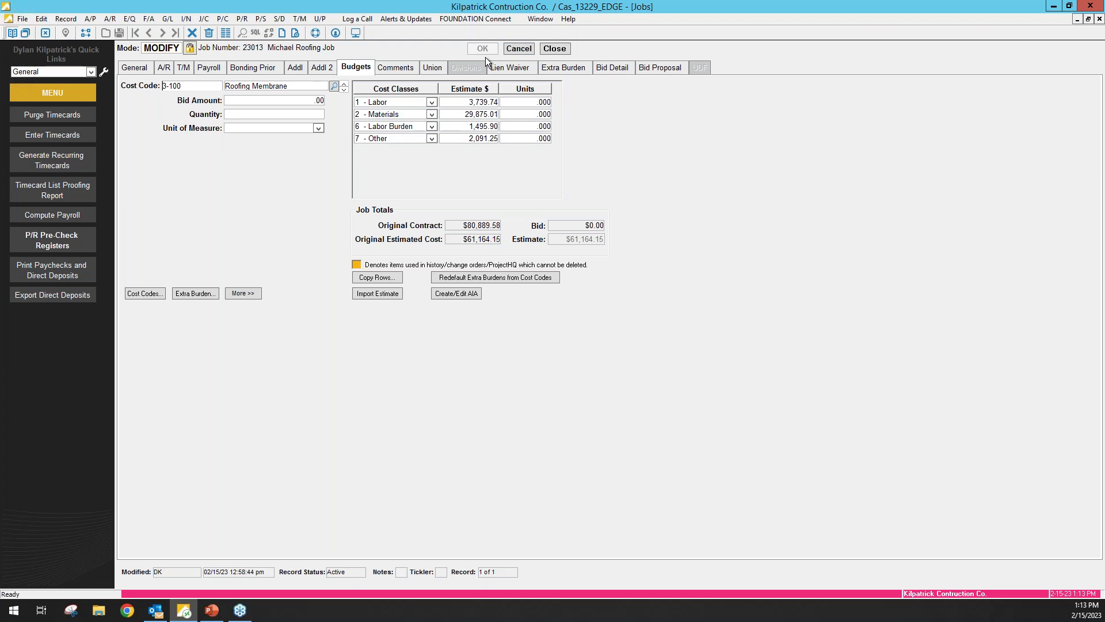
left_click(549, 49)
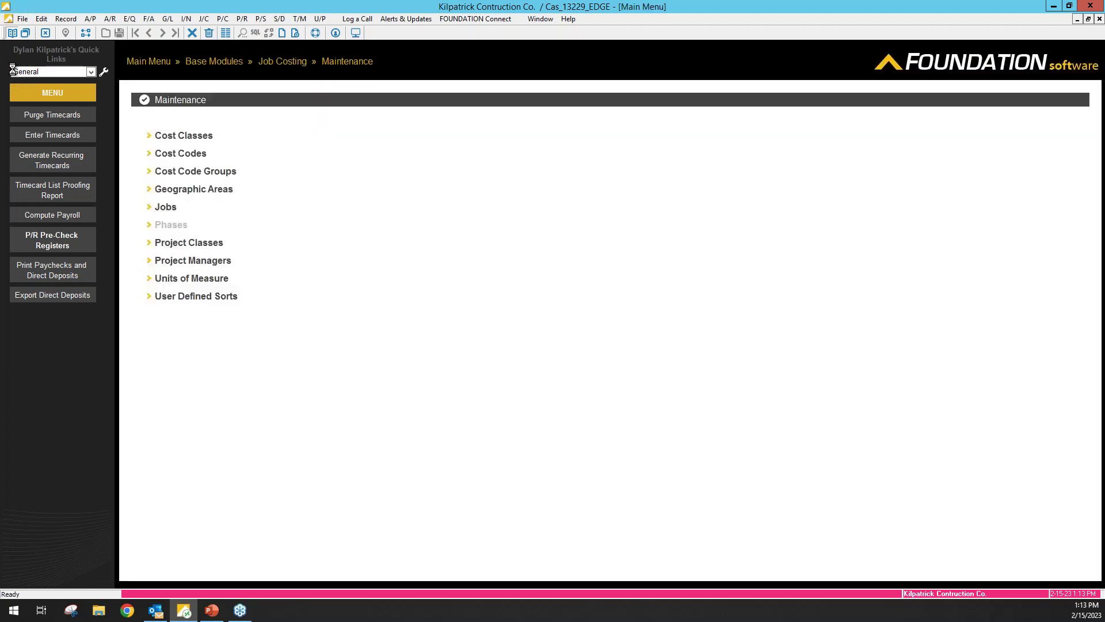
- Review the open Budget vs Actual and Job Summary job cost activity reports
left_click(26, 34)
left_click(170, 108)
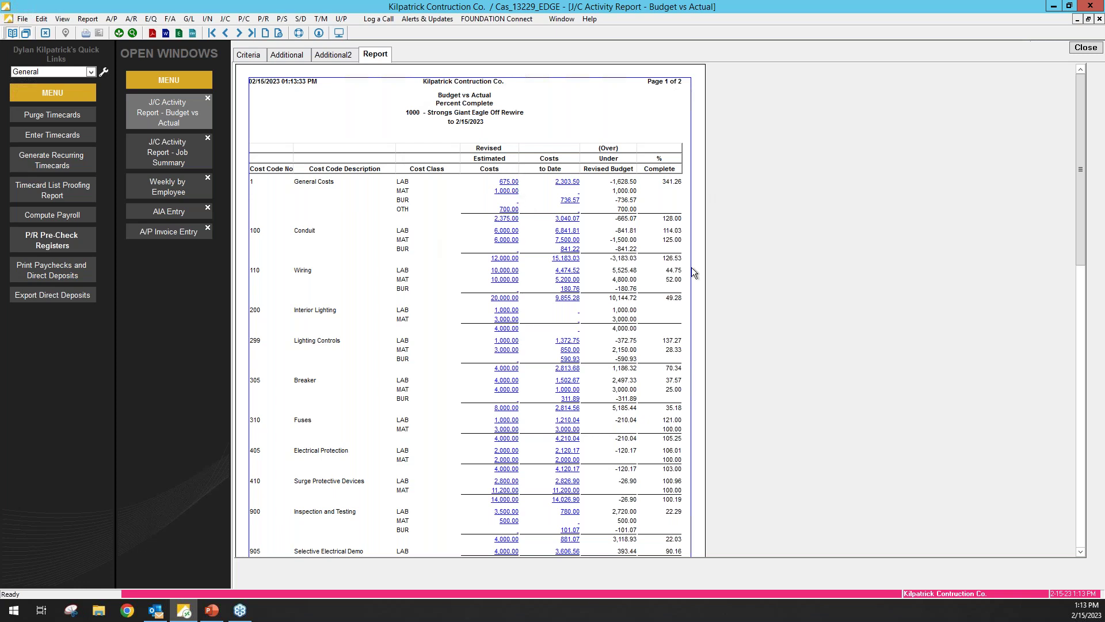
left_click(175, 162)
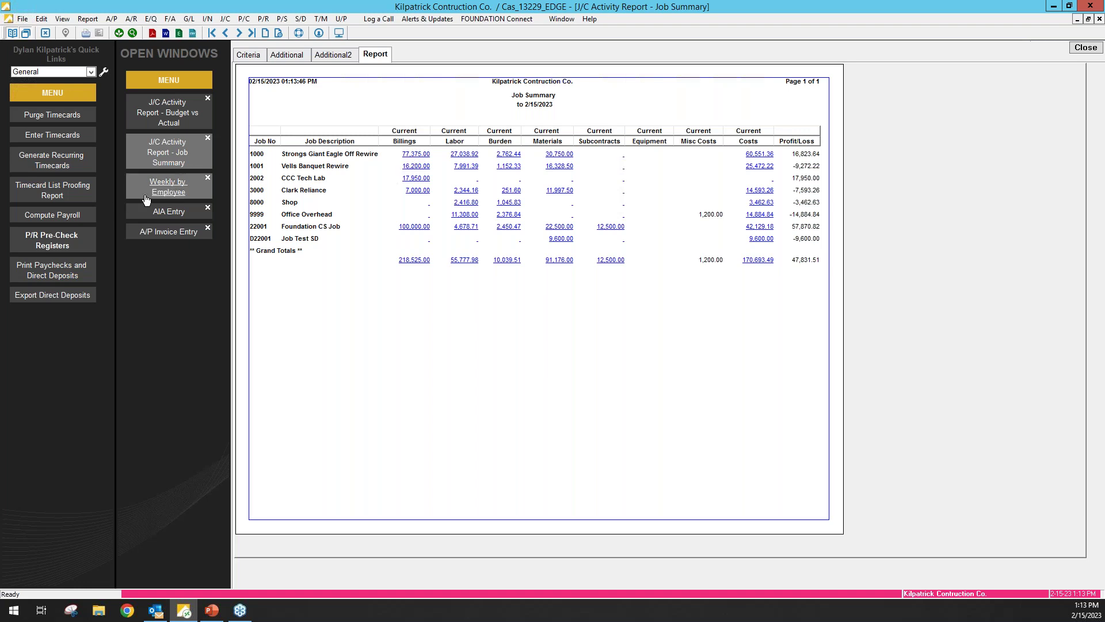
- Examine the cost codes available for job 23013 in the Weekly by Employee timecard, leaving the entry open
left_click(168, 186)
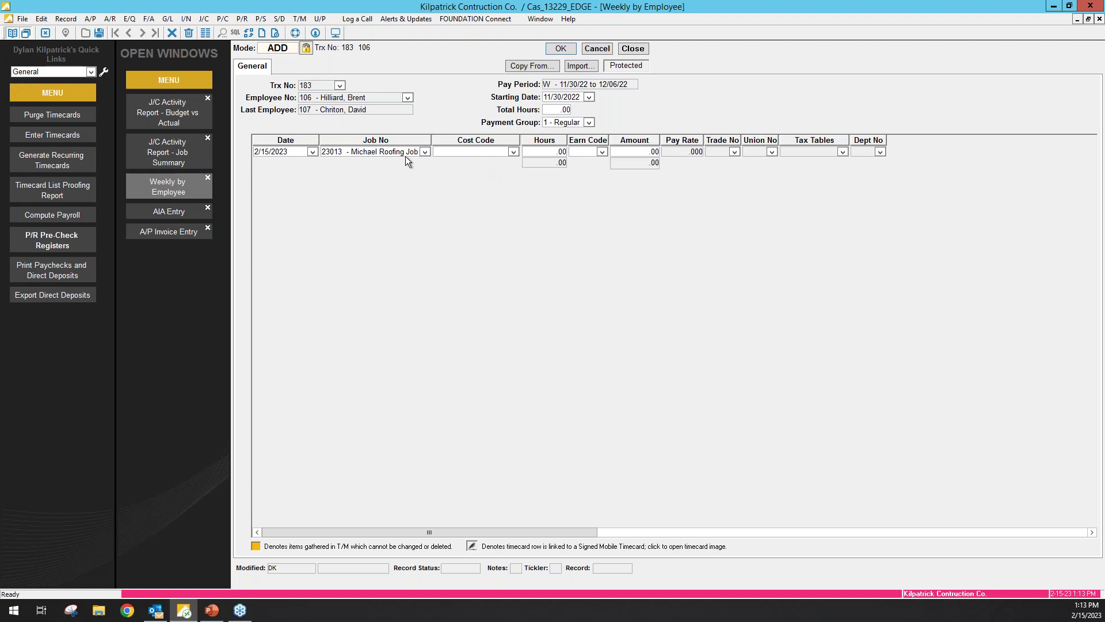
left_click(512, 152)
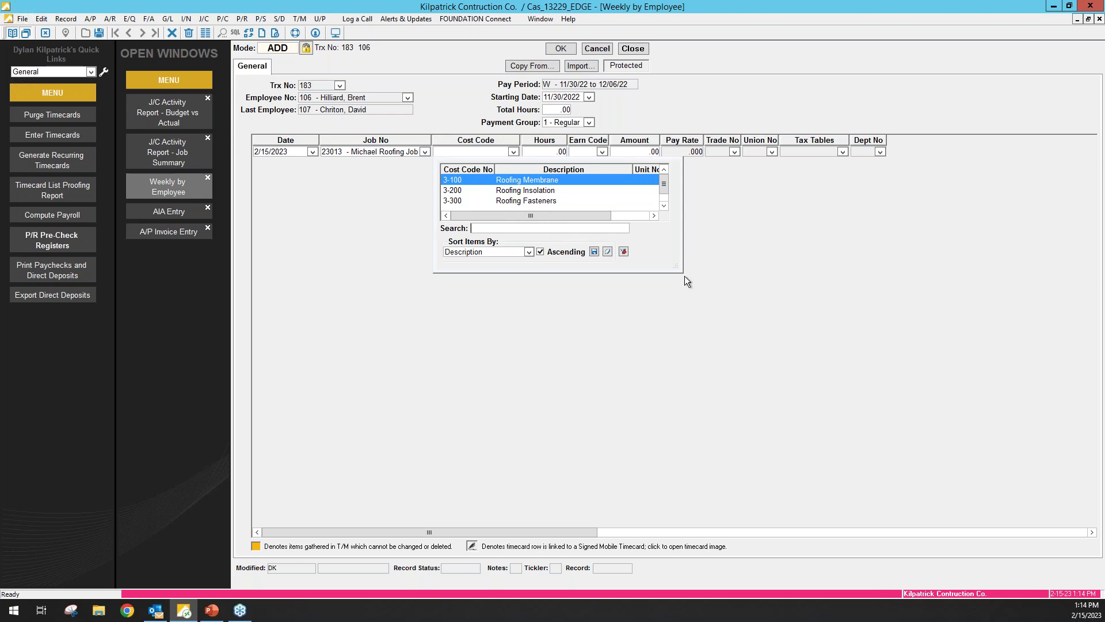
left_click_drag(683, 271, 719, 349)
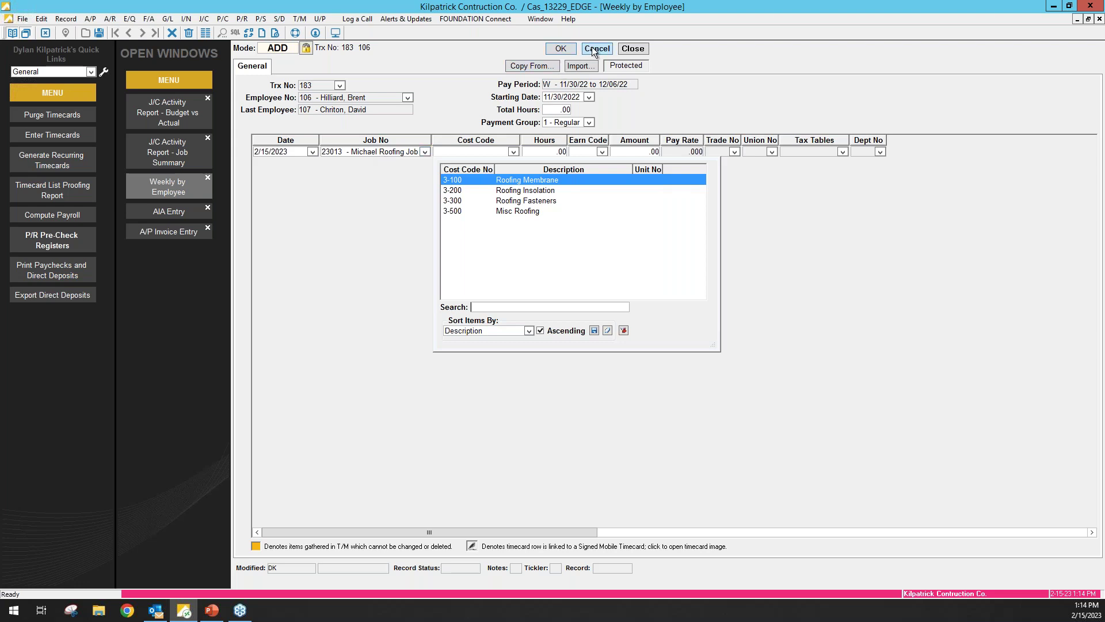
left_click(645, 50)
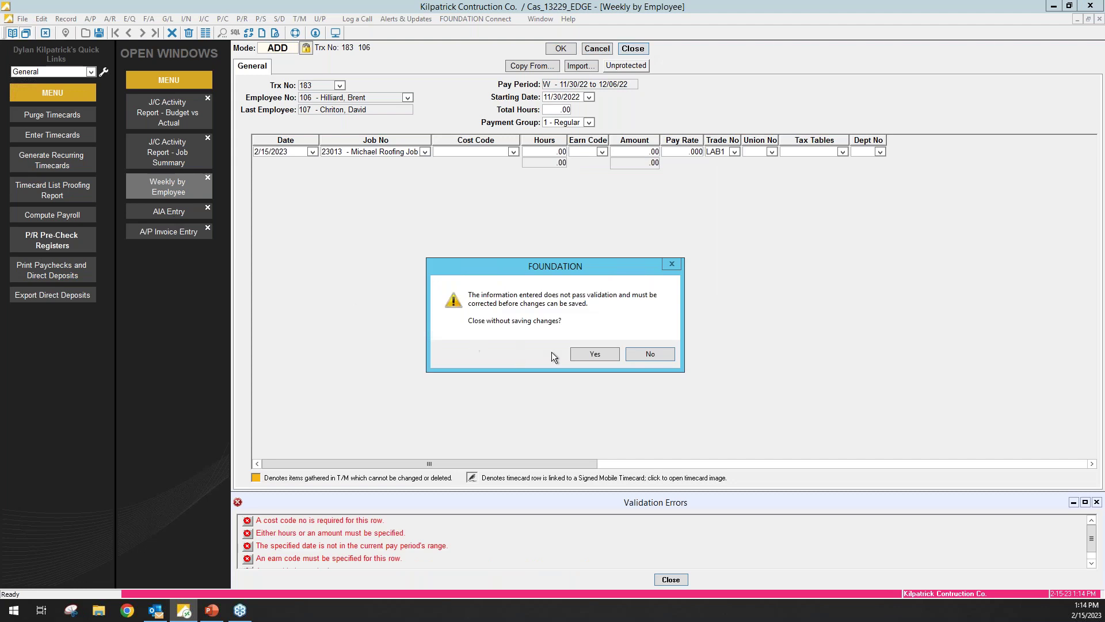
left_click(670, 354)
left_click(671, 579)
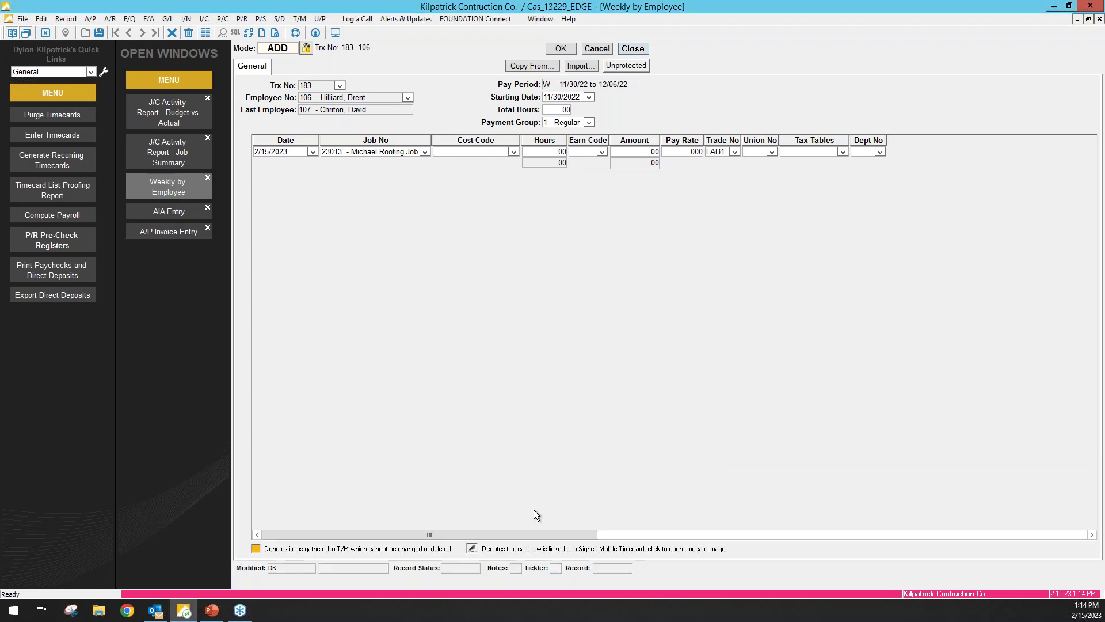
- Open the CCC Tech Lab job in AIA Entry and review its billing items
left_click(190, 212)
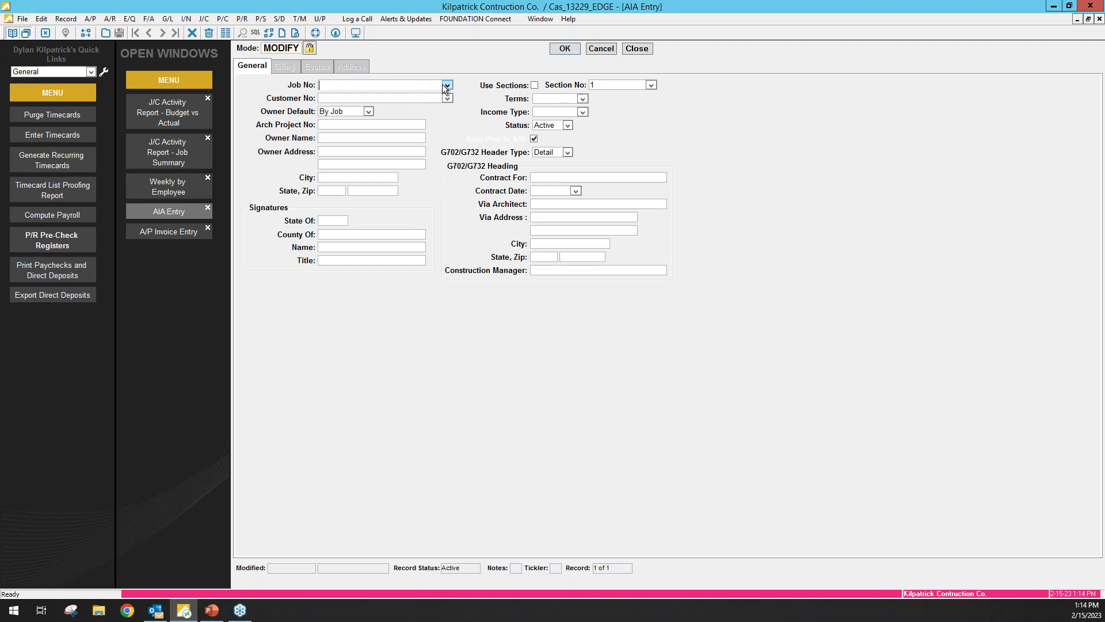
left_click(448, 84)
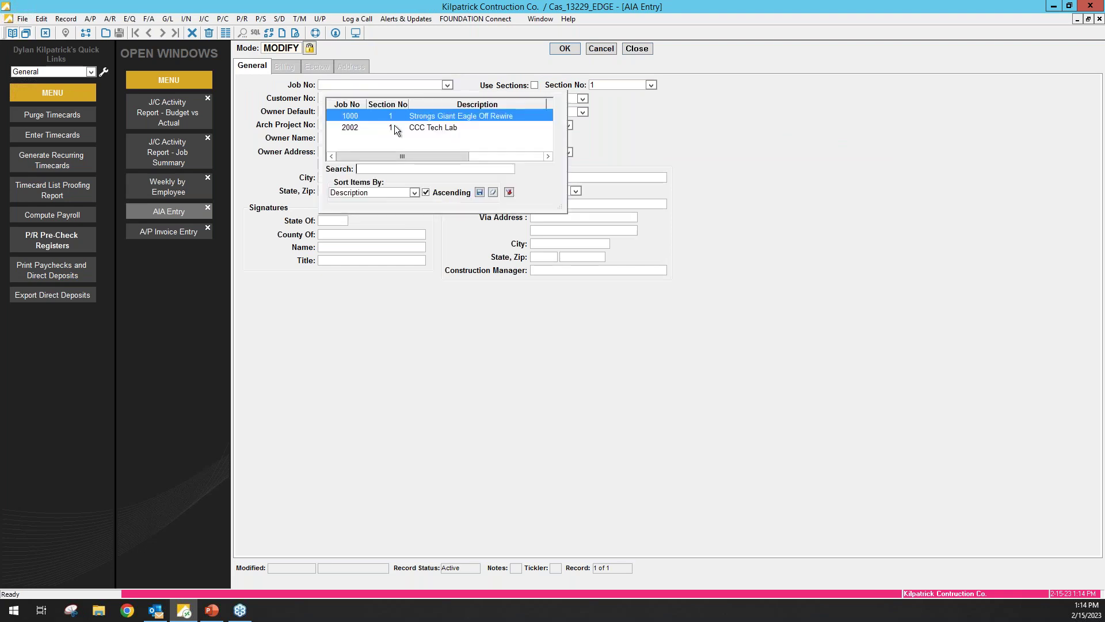
left_click(395, 127)
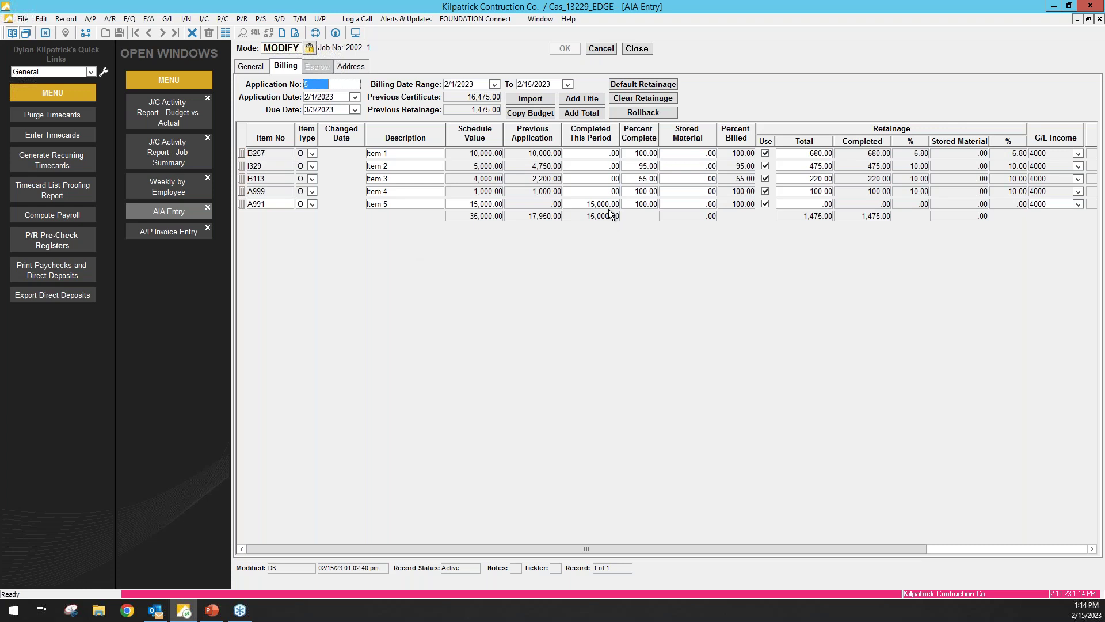
- Preview the AIA billing form from AIA List/Post with the Preprinted option turned off
left_click(226, 33)
left_click(349, 146)
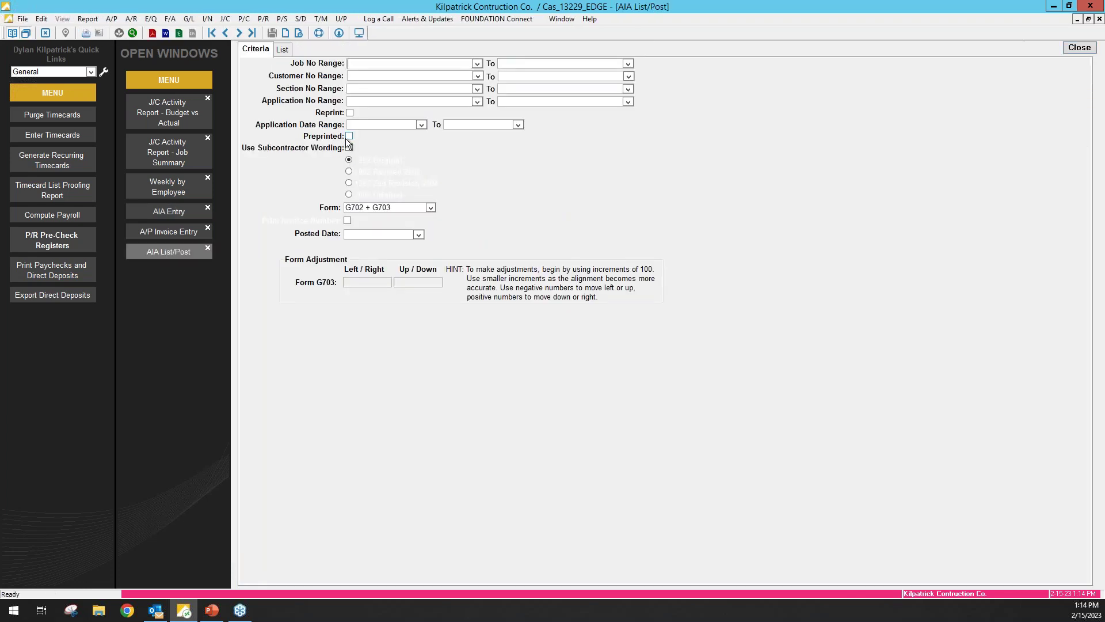
left_click(282, 49)
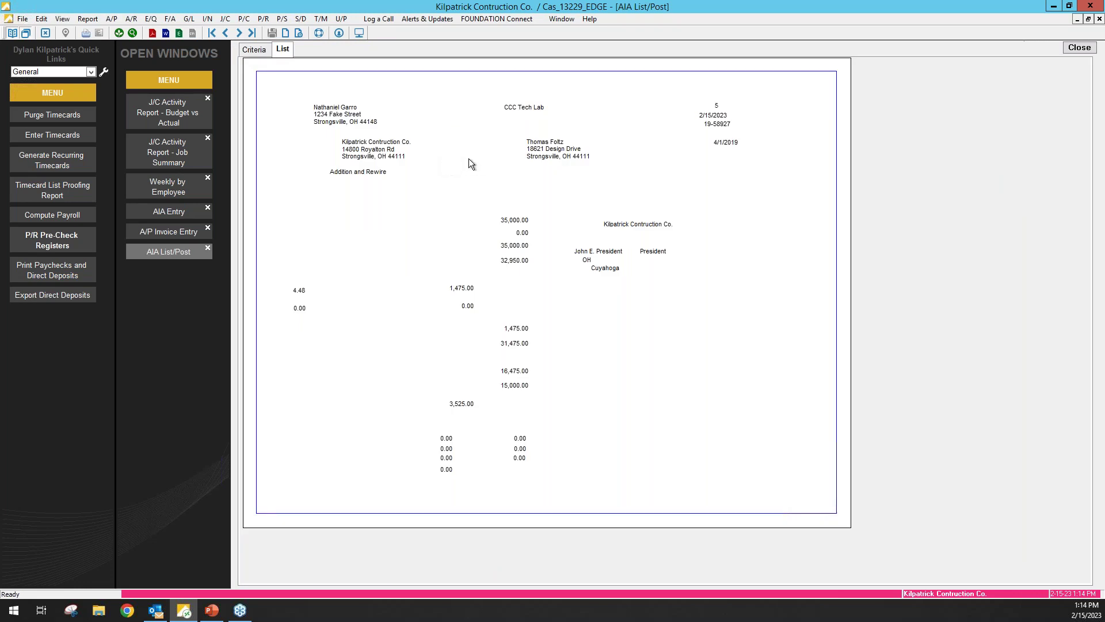
left_click(263, 50)
left_click(351, 134)
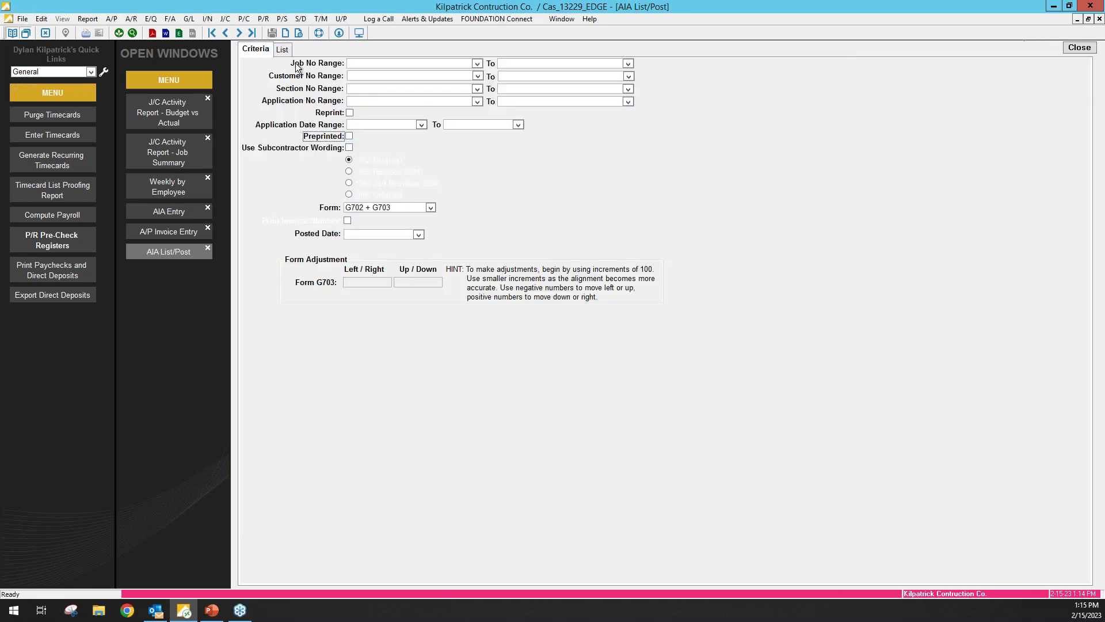
left_click(288, 52)
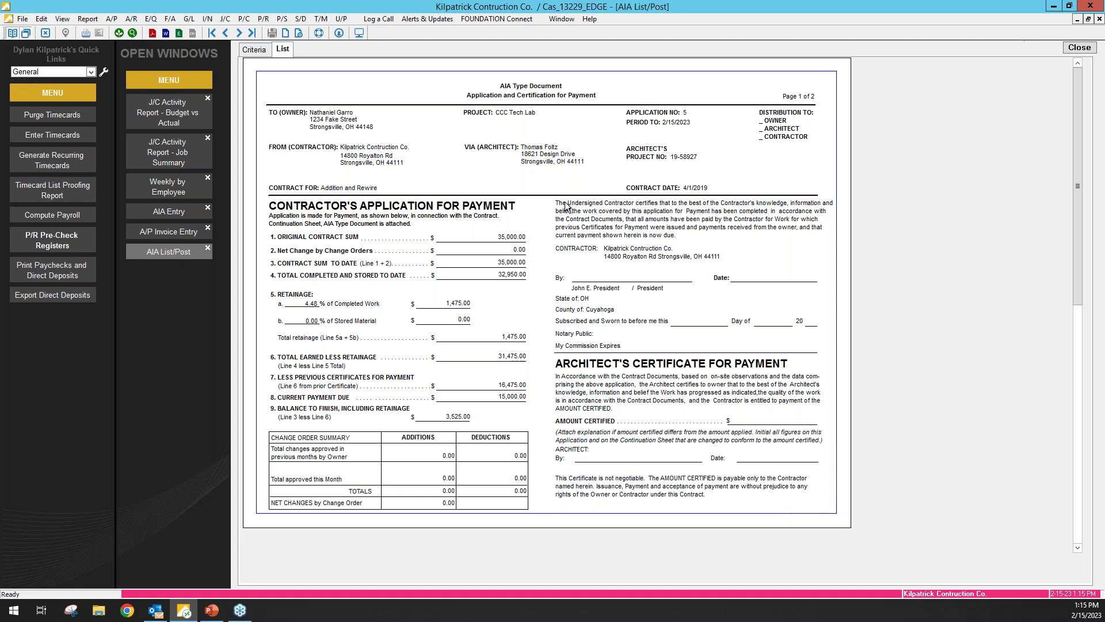
- Start an A/P invoice for vendor 1000 Home Depot and assign it to roofing job 23013
left_click(141, 237)
left_click(443, 92)
left_click(441, 123)
left_click(443, 106)
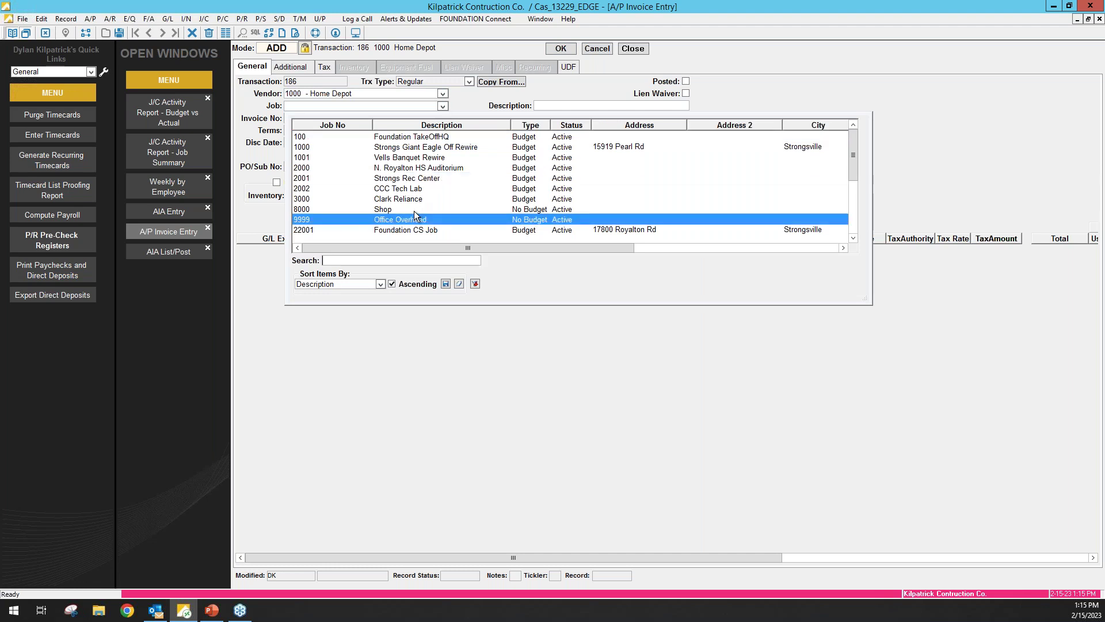
scroll(411, 229, "down", 2)
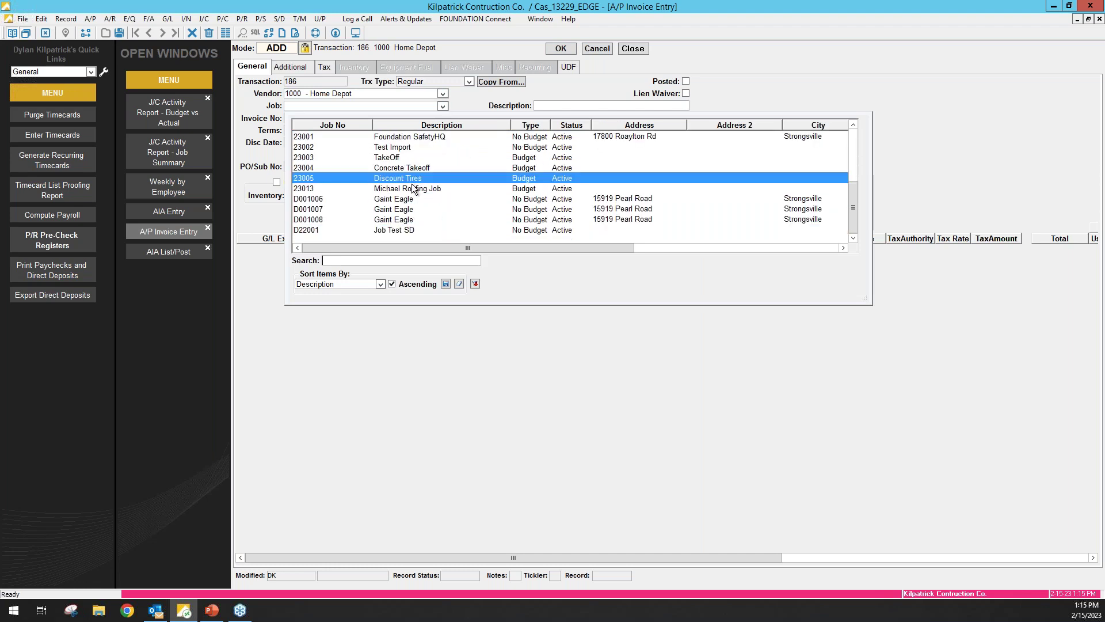
left_click(412, 189)
- Enter invoice number 12235, invoice date 02/15/23 and an invoice total of 15,000.00
left_click(305, 118)
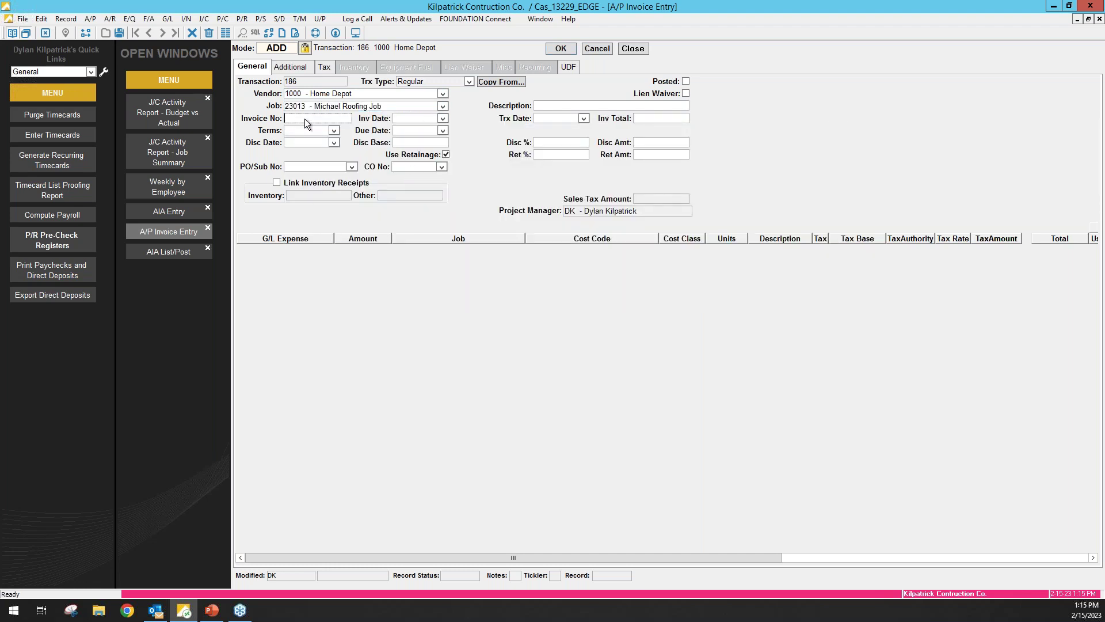
type("12235")
left_click(443, 119)
left_click(457, 181)
left_click(653, 118)
type("150000.00")
- Add an expense line for job 23013 to the invoice and examine the cost codes available for that job
right_click(538, 247)
left_click(578, 304)
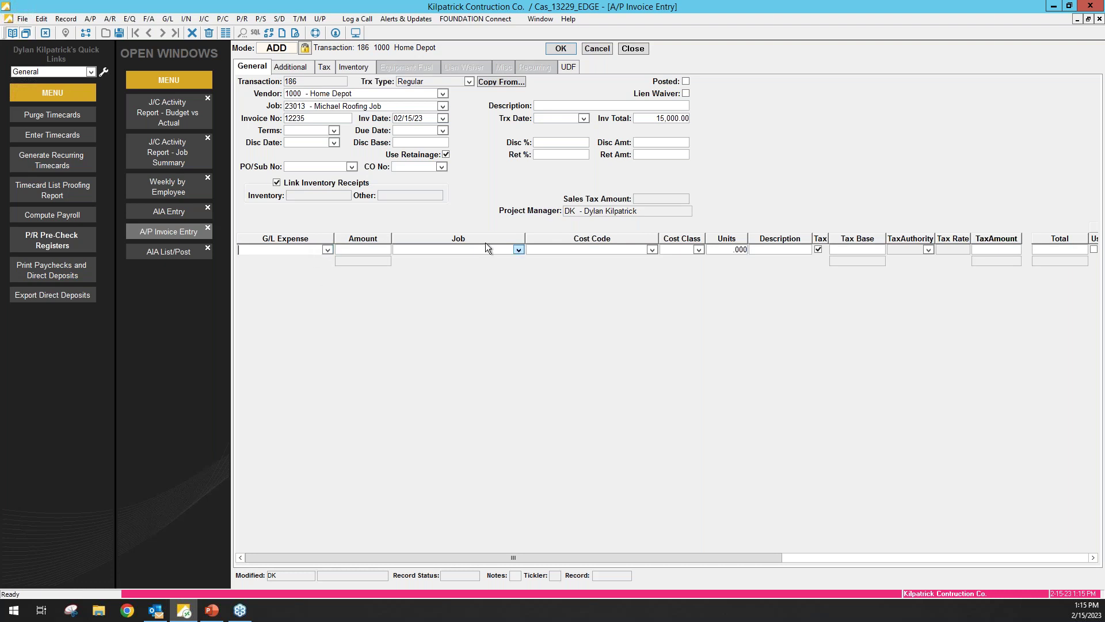
left_click(519, 249)
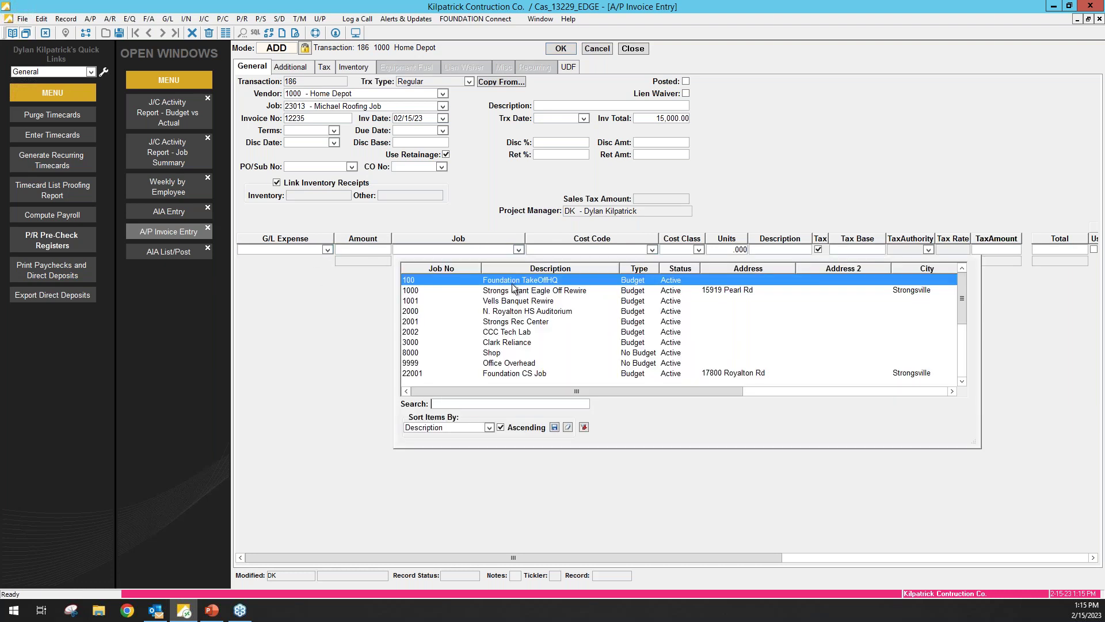
scroll(506, 368, "down", 2)
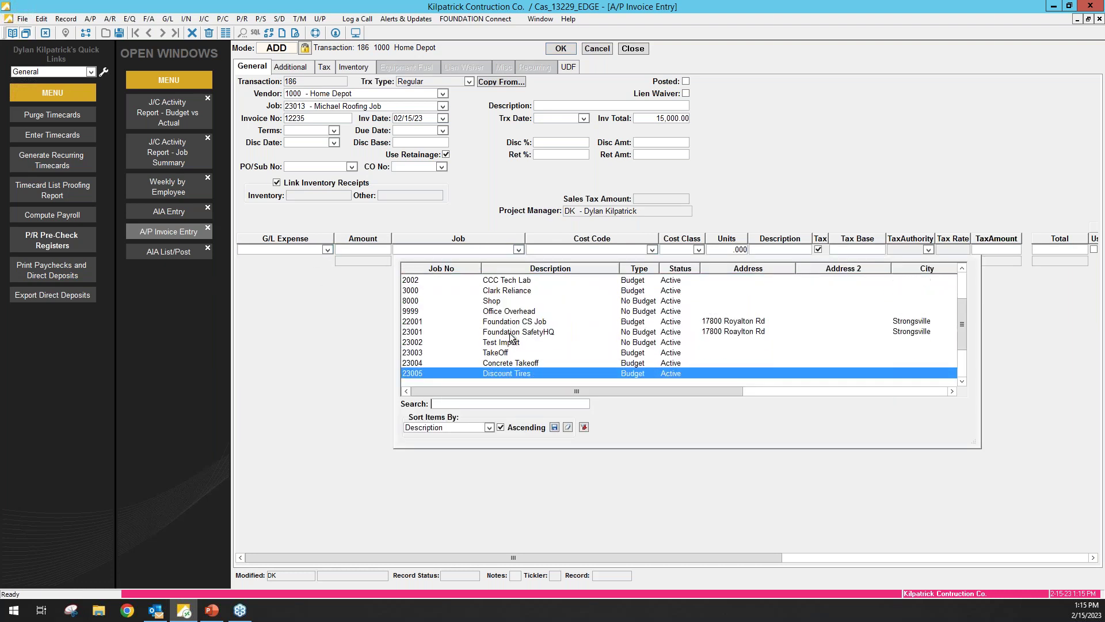
scroll(503, 363, "down", 1)
left_click(505, 371)
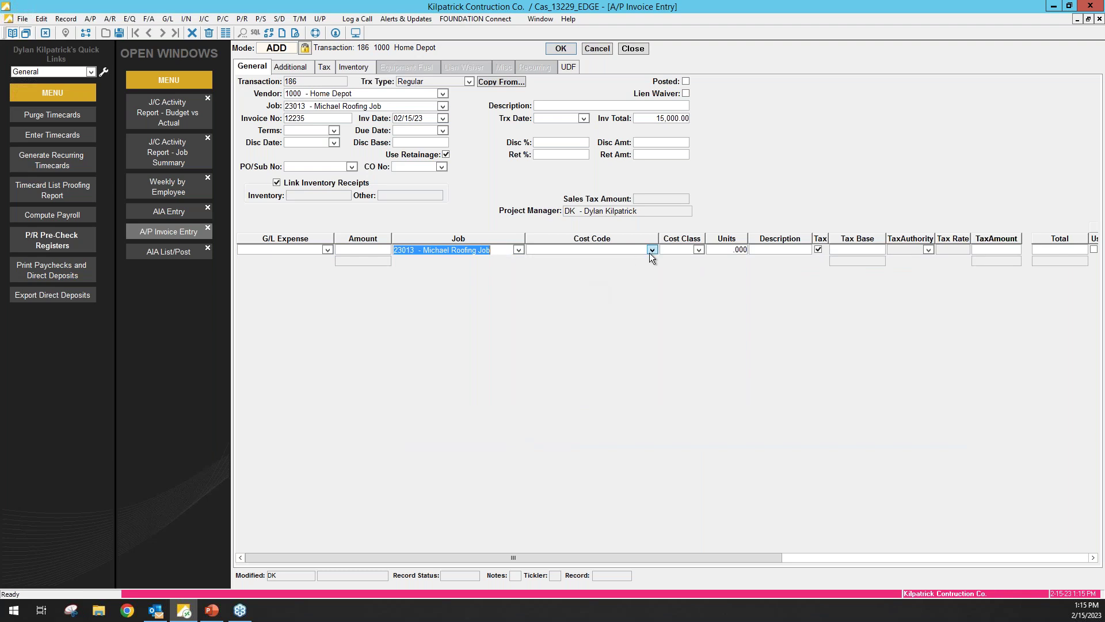
left_click(652, 250)
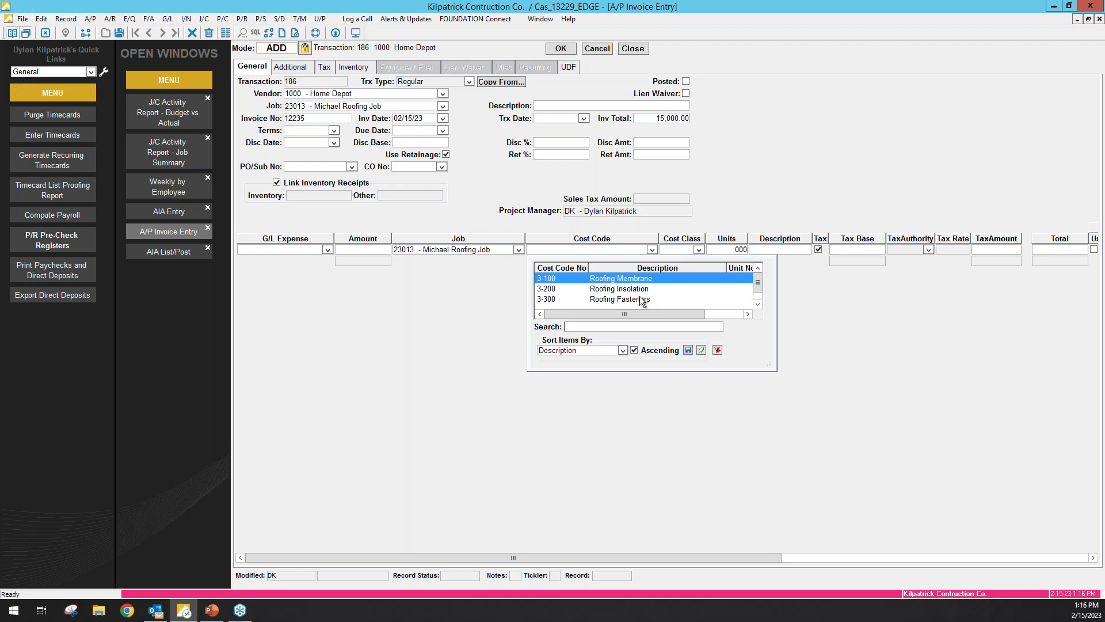
- Return to the top-level Main Menu, leaving the invoice entry open, and switch to the Q&A slide in PowerPoint
left_click(172, 81)
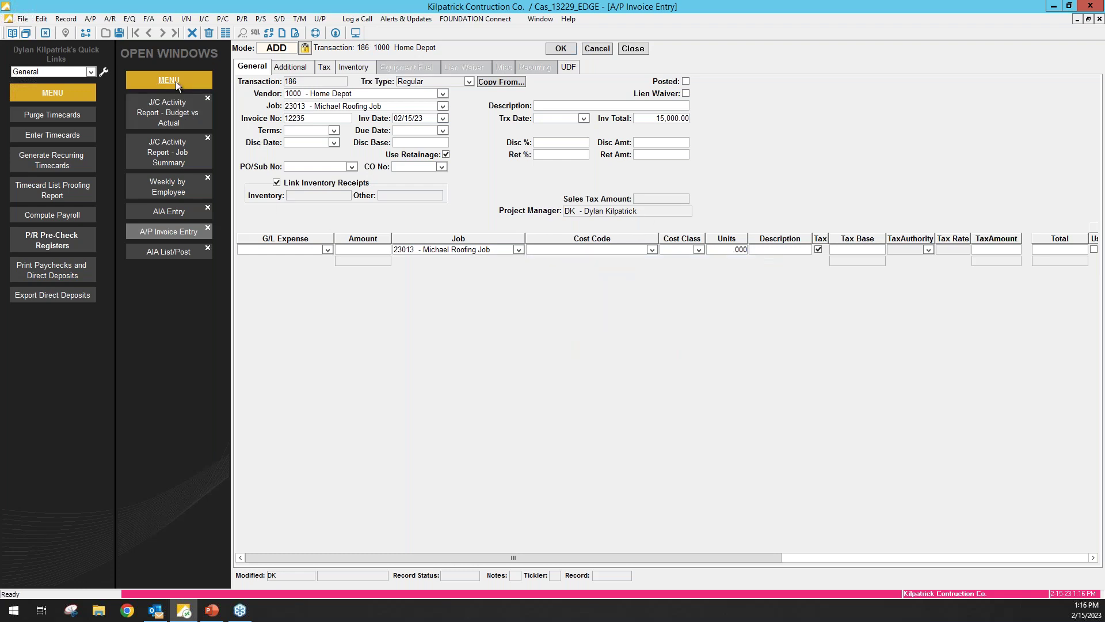
left_click(175, 81)
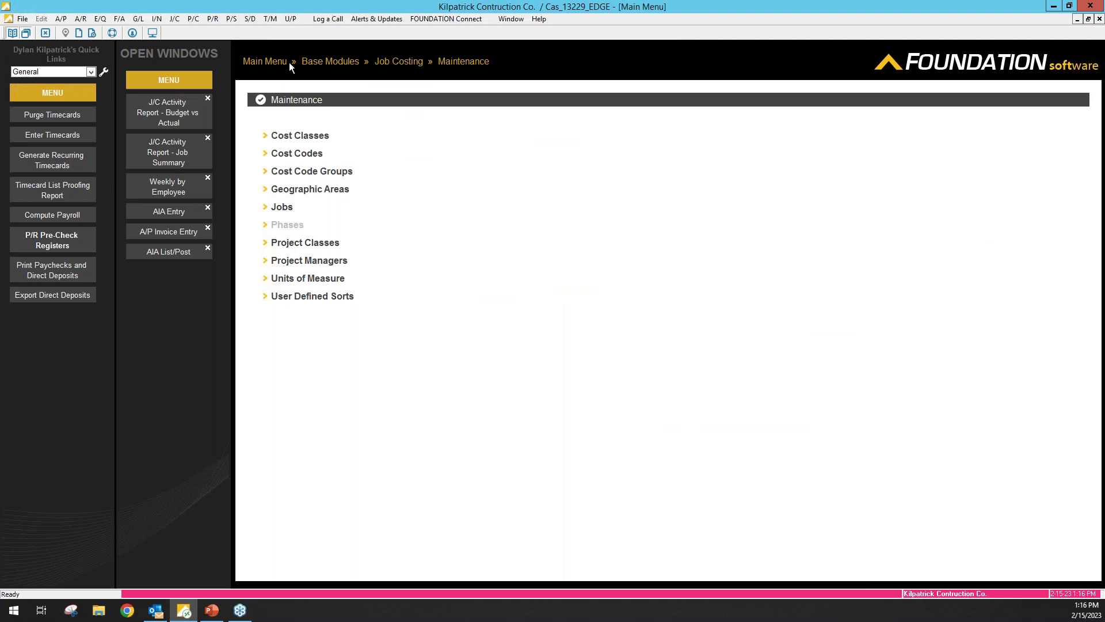
left_click(281, 62)
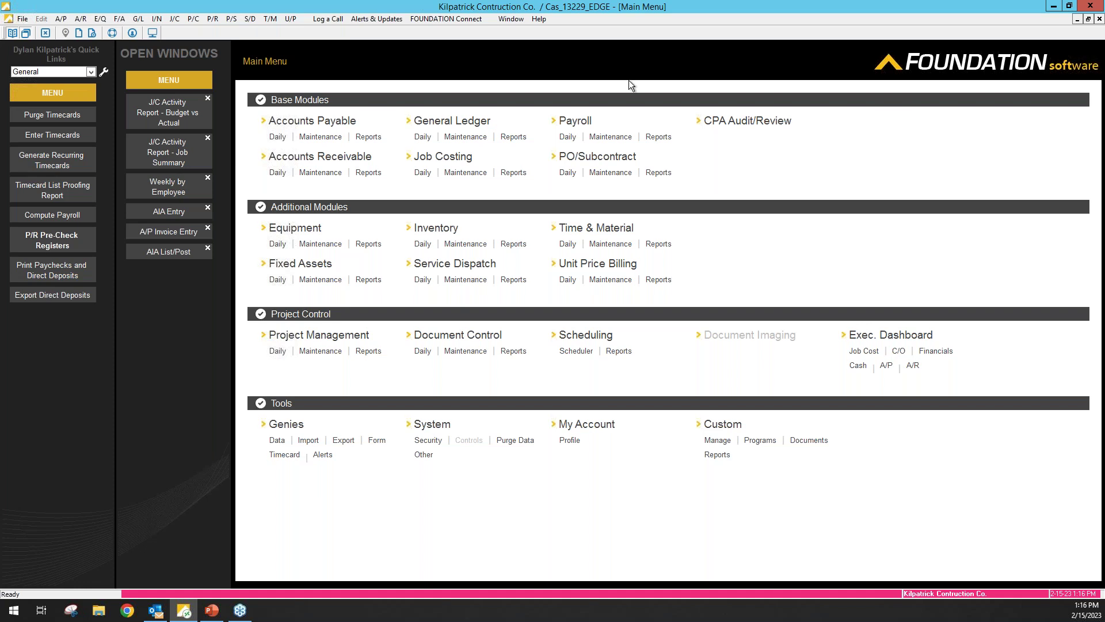
left_click_drag(1104, 382, 573, 2)
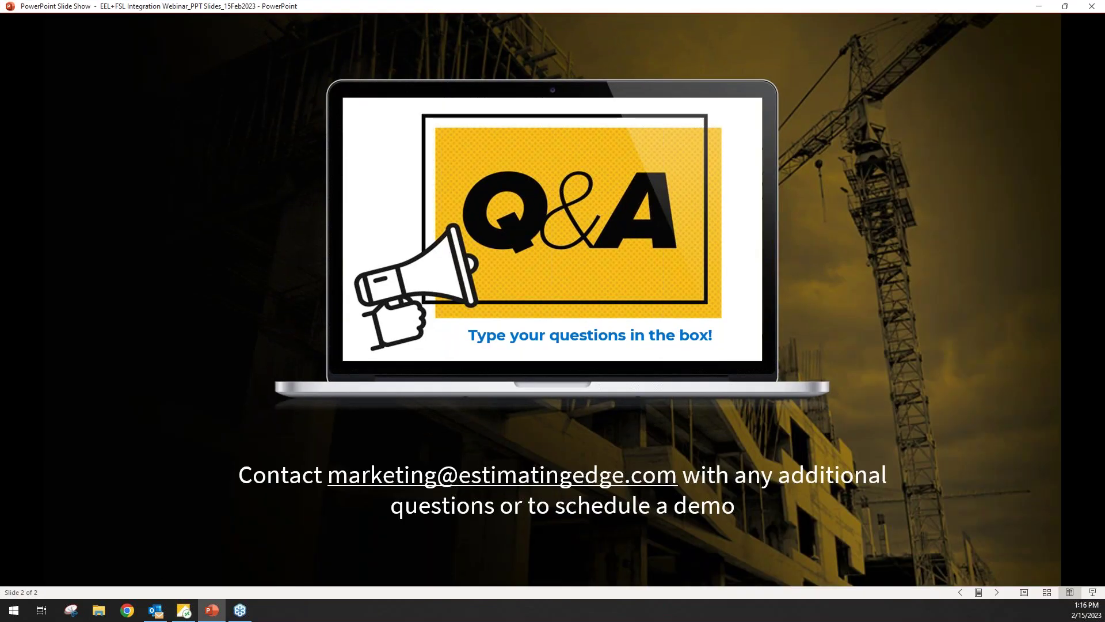